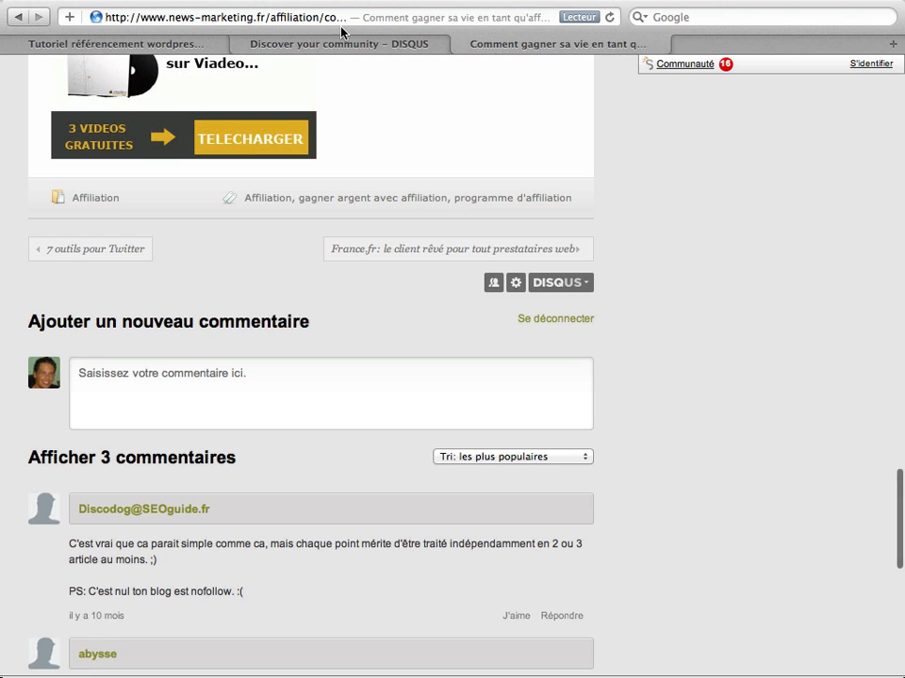
click(186, 17)
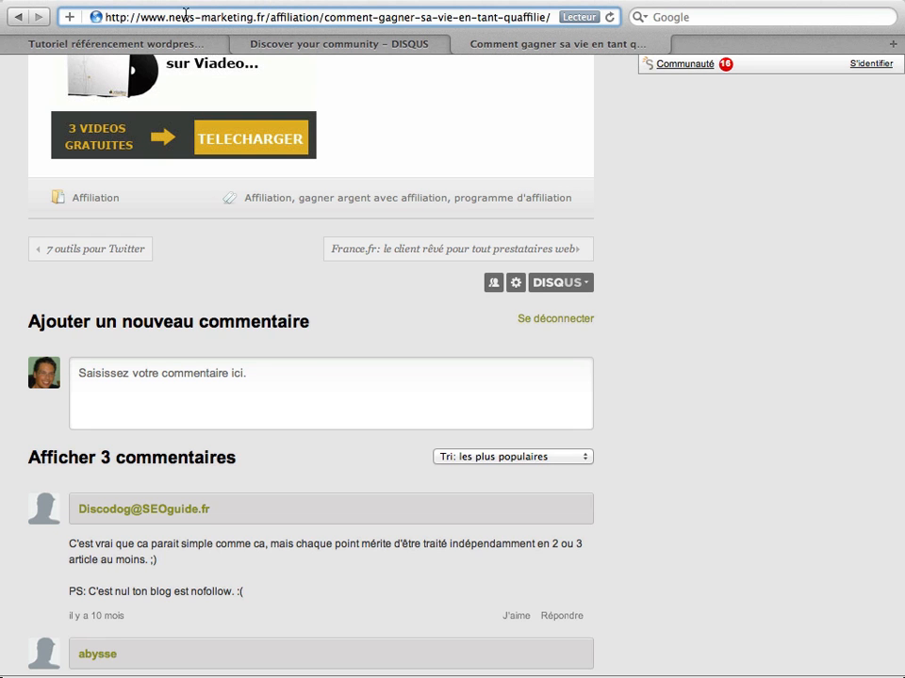
key(super+a)
text(www.marke)
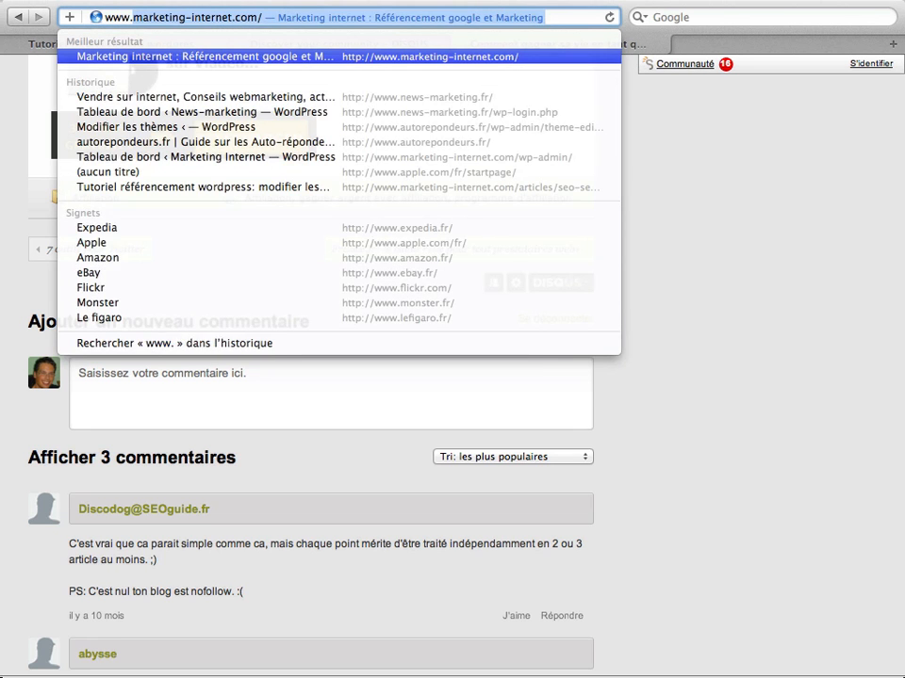
key(Return)
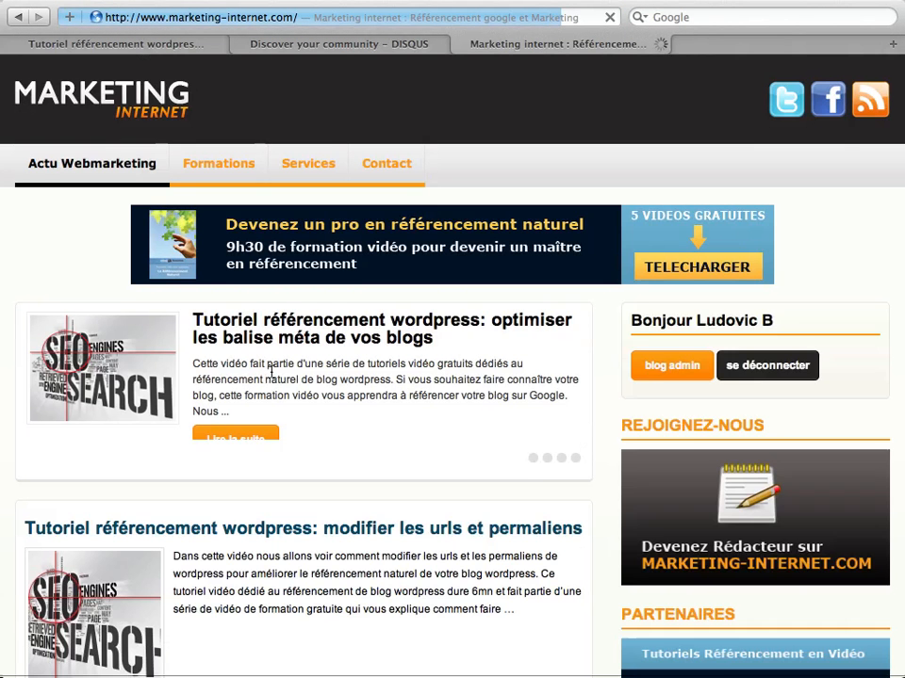
- Open the article on modifying WordPress URLs and permalinks and scroll to its Disqus comments
scroll(294, 353, down, 2)
scroll(294, 354, down, 4)
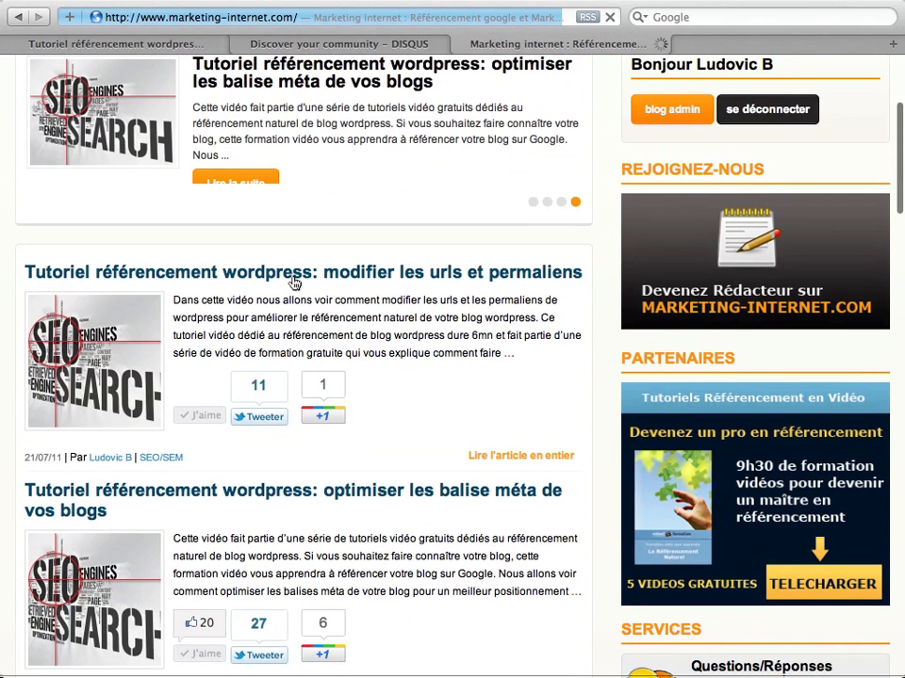
click(263, 273)
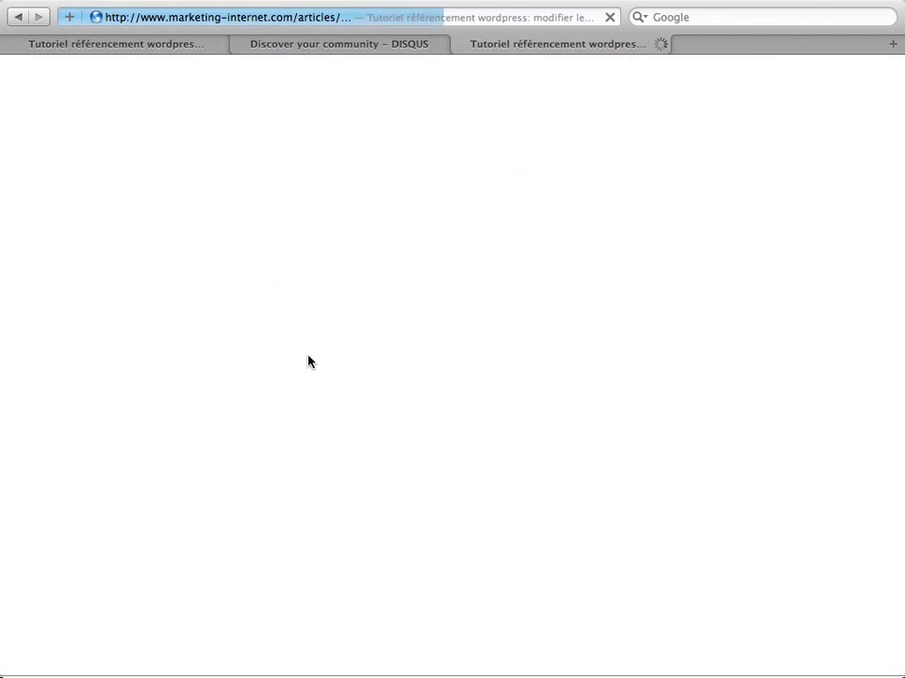
scroll(311, 362, down, 10)
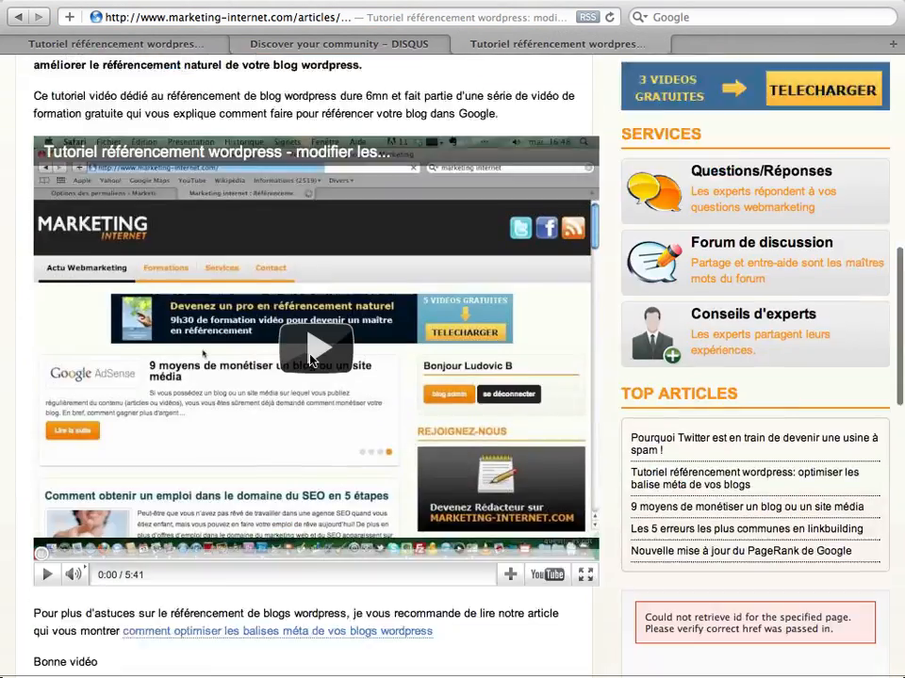
scroll(311, 361, down, 12)
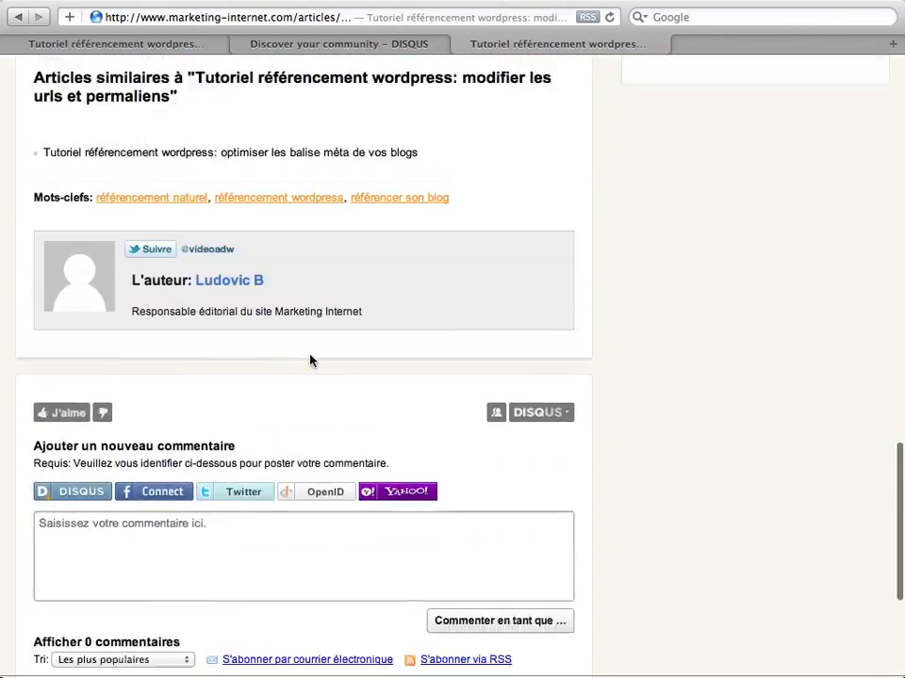
scroll(311, 361, down, 1)
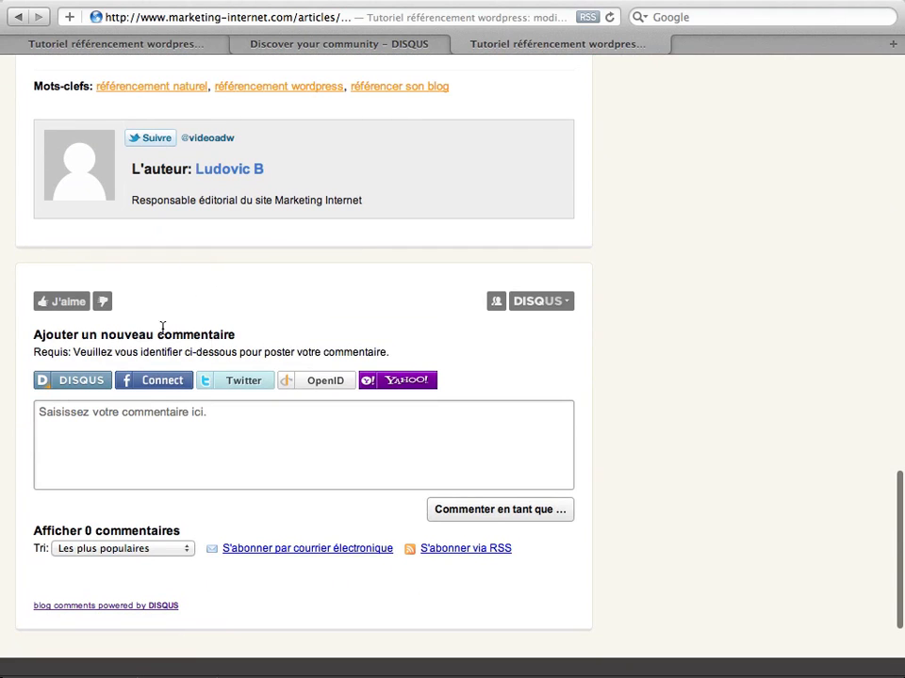
scroll(317, 302, down, 1)
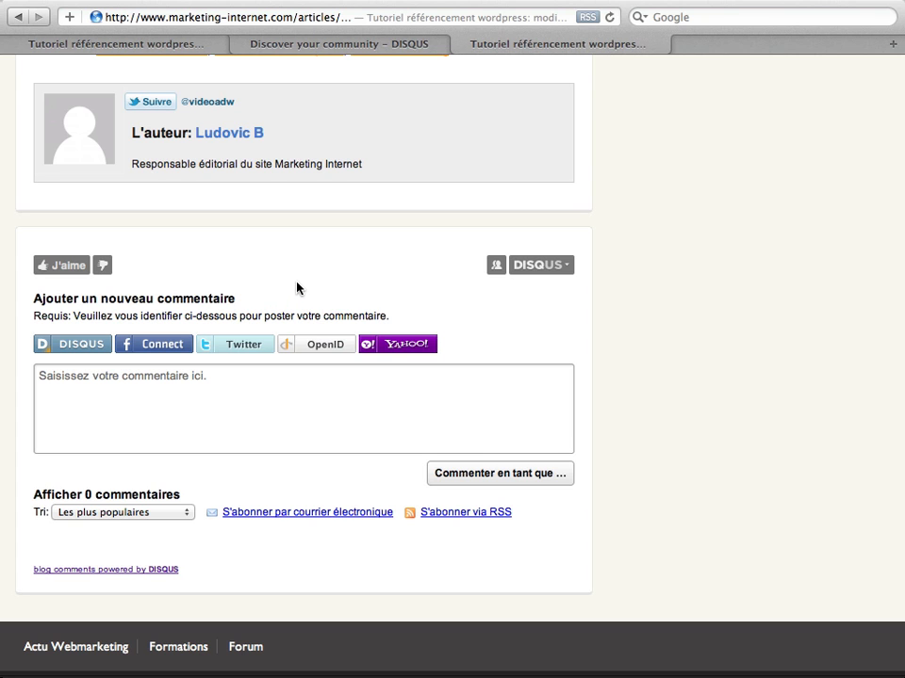
- On the Disqus homepage tab, start the sign-up to register a site
click(351, 44)
drag(201, 17, 142, 19)
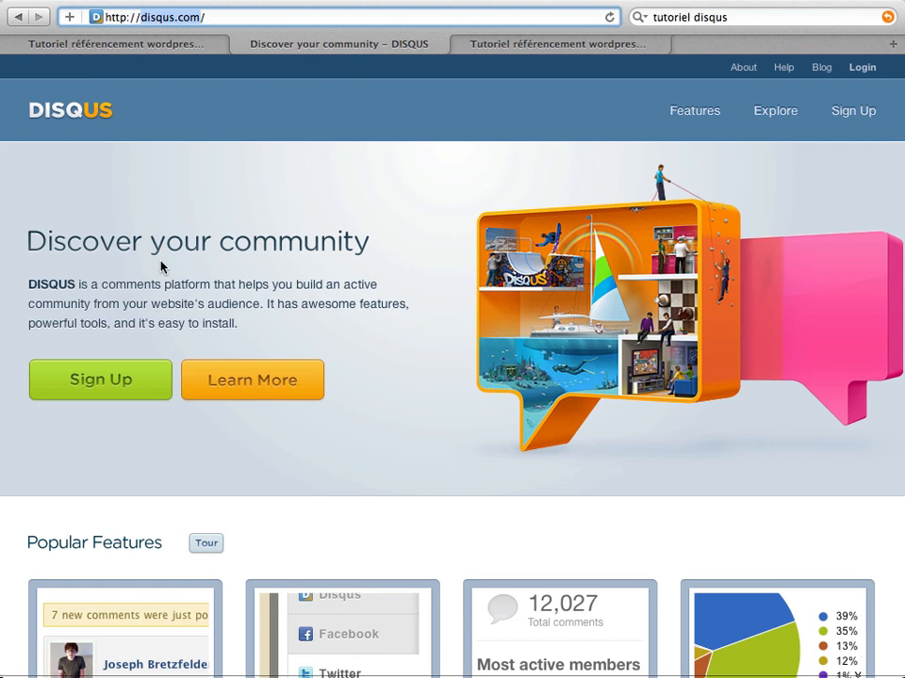
click(127, 383)
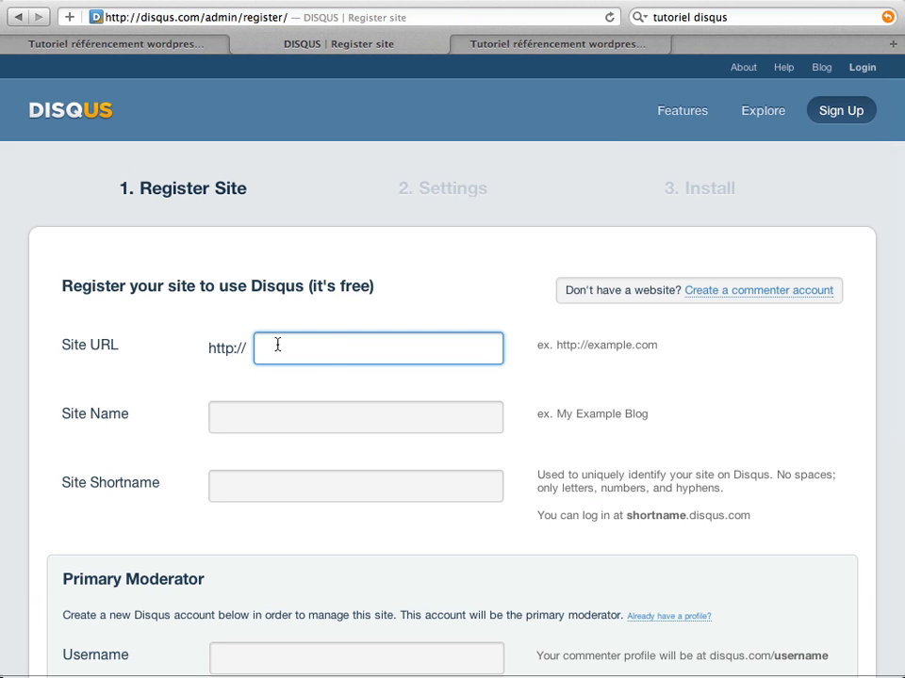
text(www.)
key(BackSpace)
text(autoreponde)
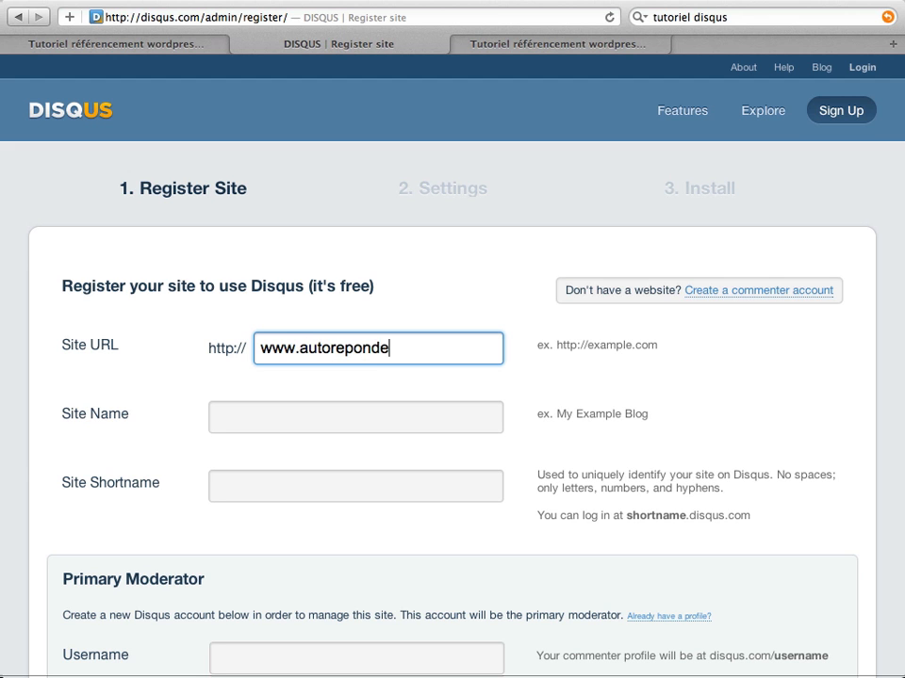
text(urs.fr)
click(319, 419)
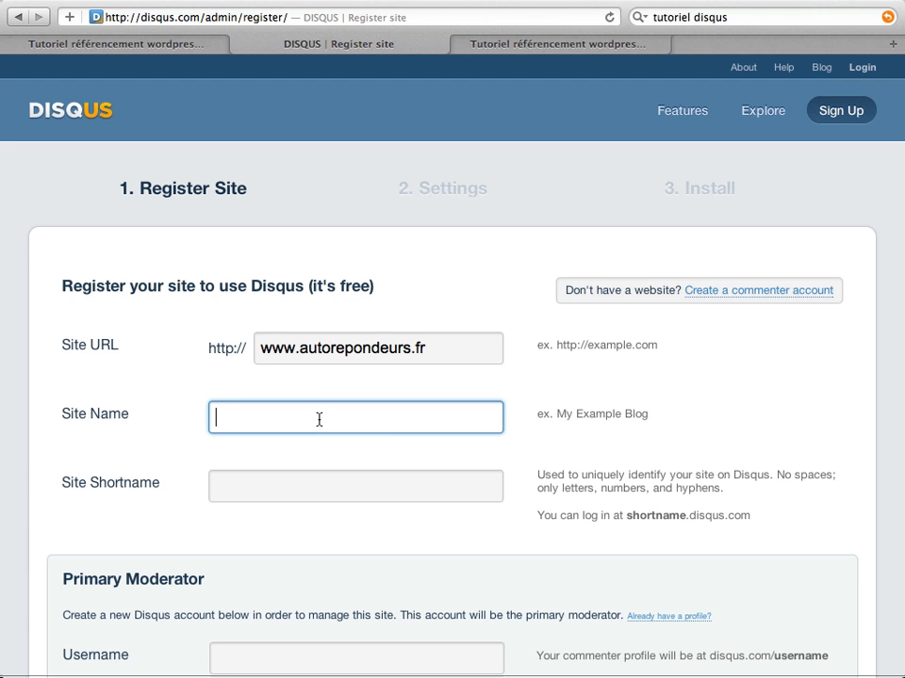
text(Guide auto-répondeur)
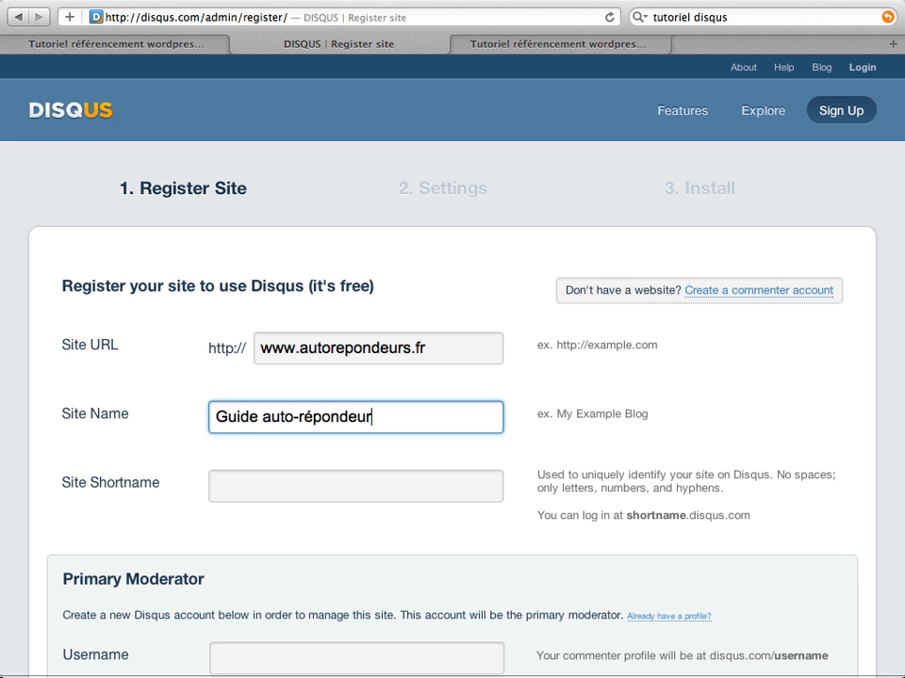
click(289, 493)
- Fill in the moderator's username, password and e-mail address, then submit the registration
scroll(236, 424, down, 5)
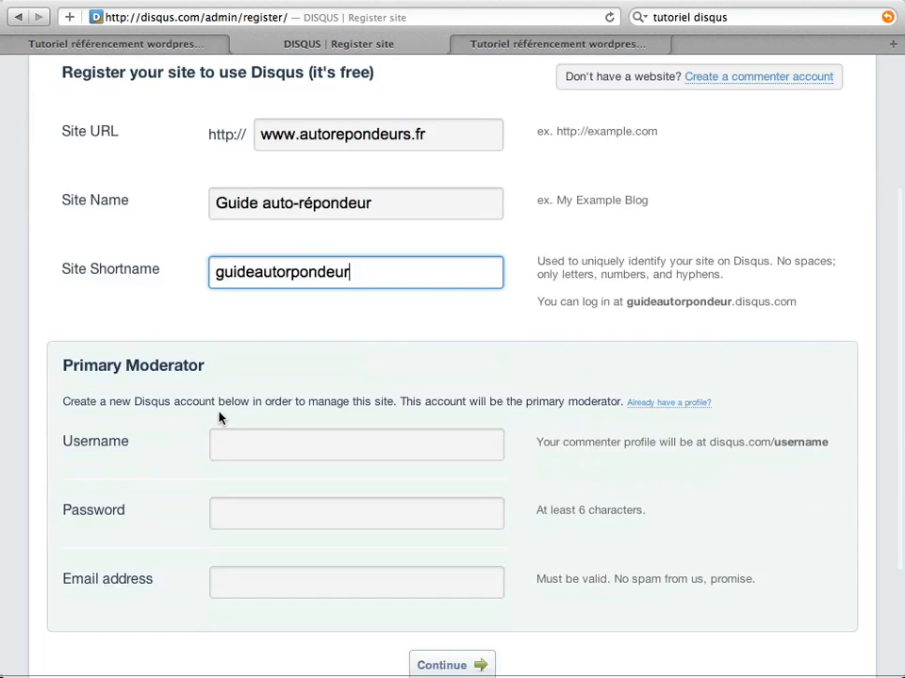
click(273, 419)
text(ludo)
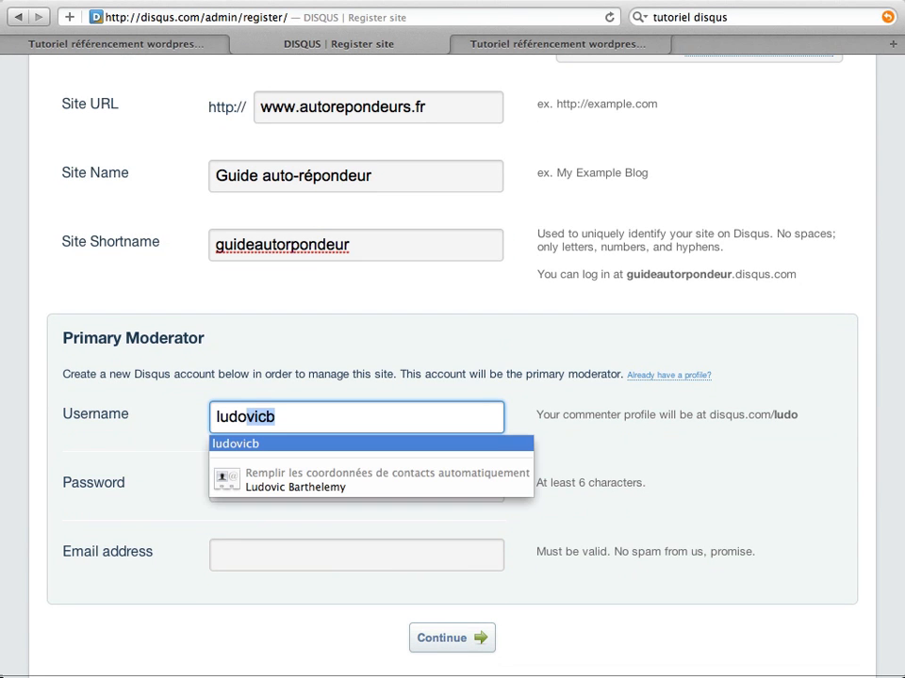
text(dolu)
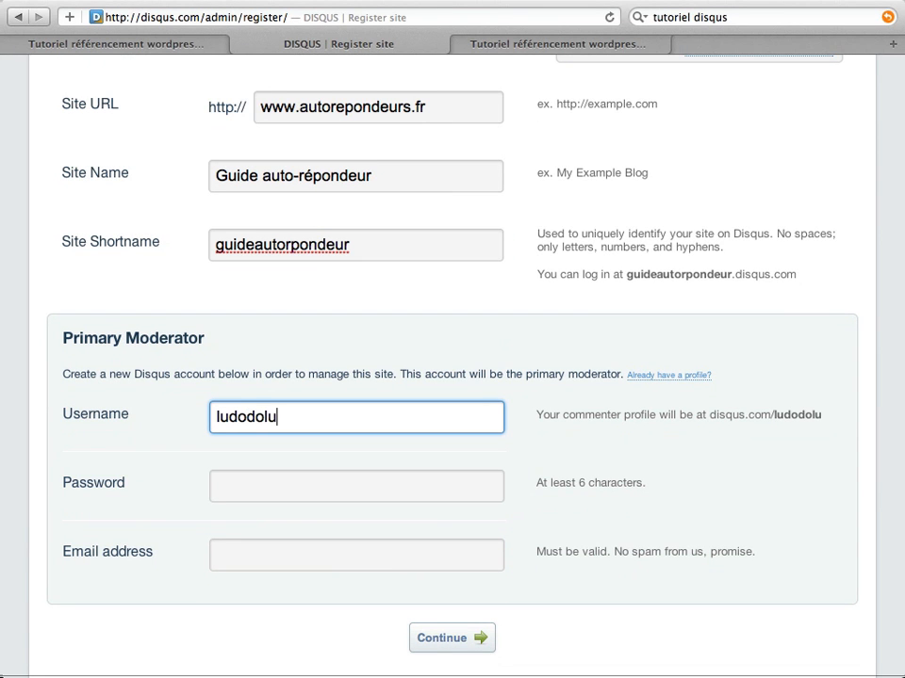
click(318, 471)
text(•••)
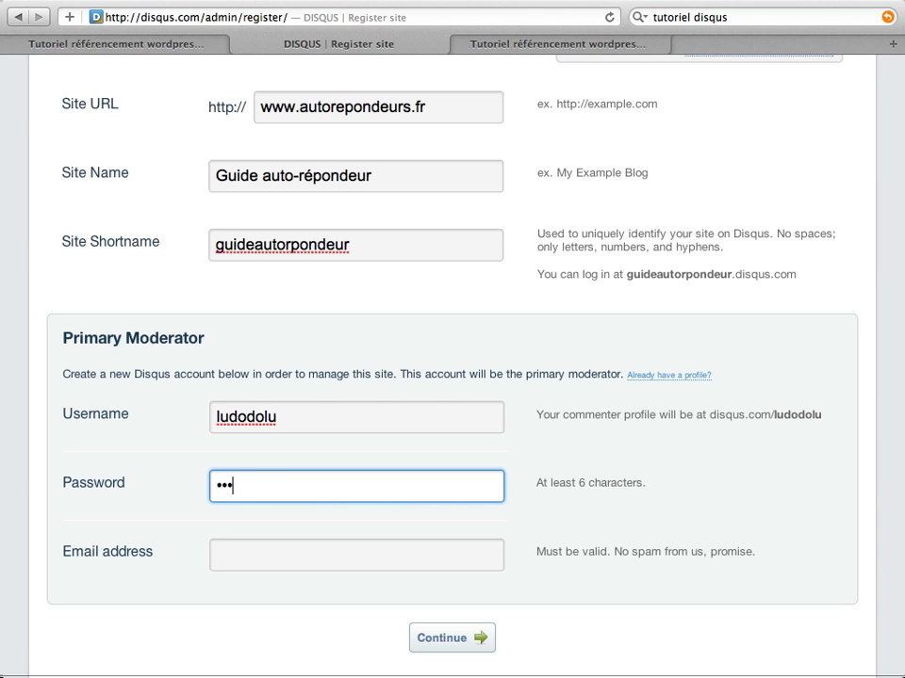
key(Tab)
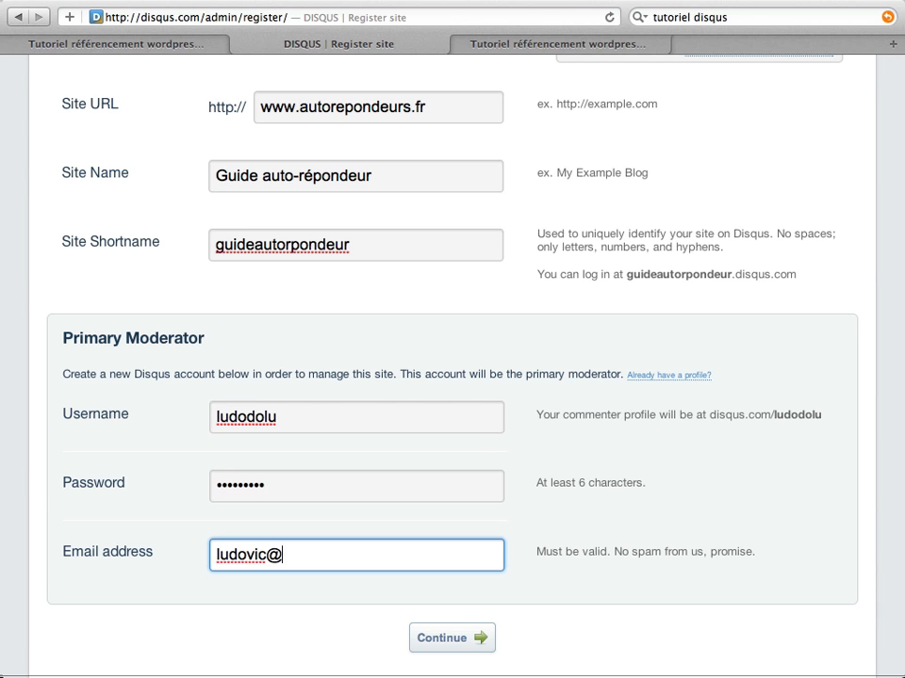
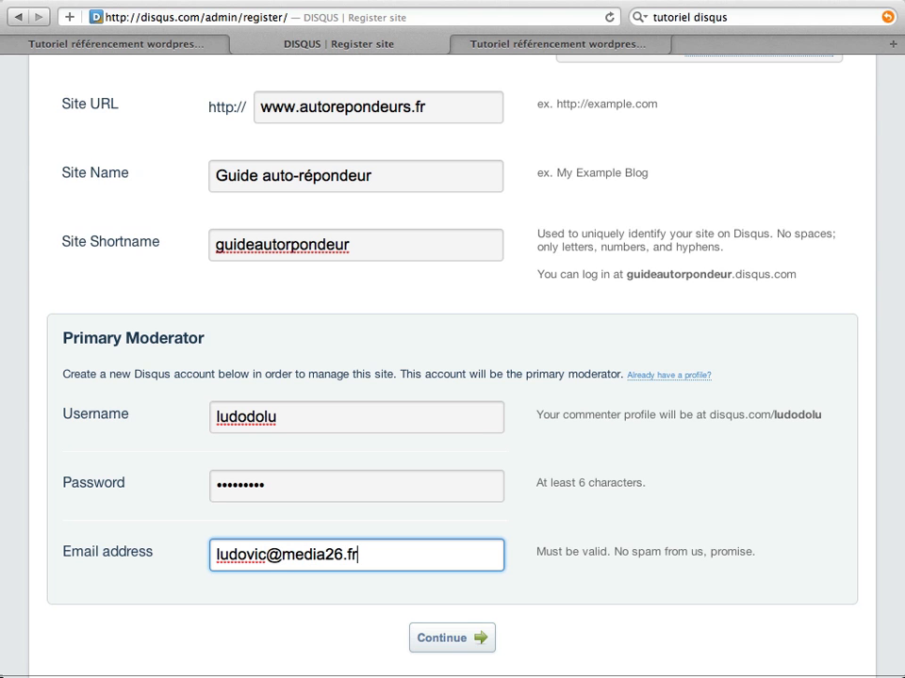
click(460, 641)
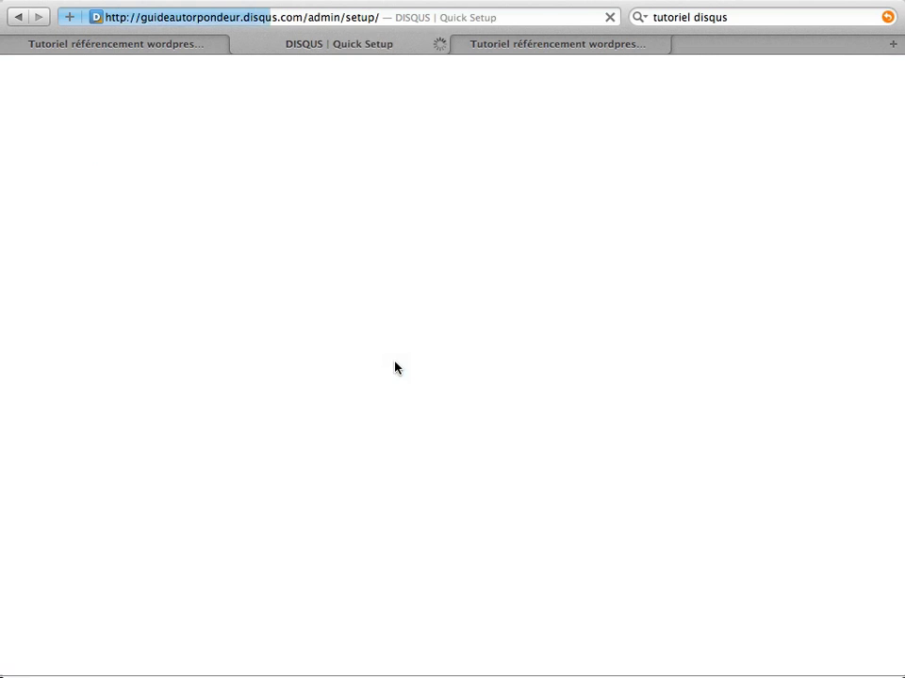
- Set the comment language to French, enable Trackbacks and tick Disable Like Buttons
scroll(393, 368, down, 1)
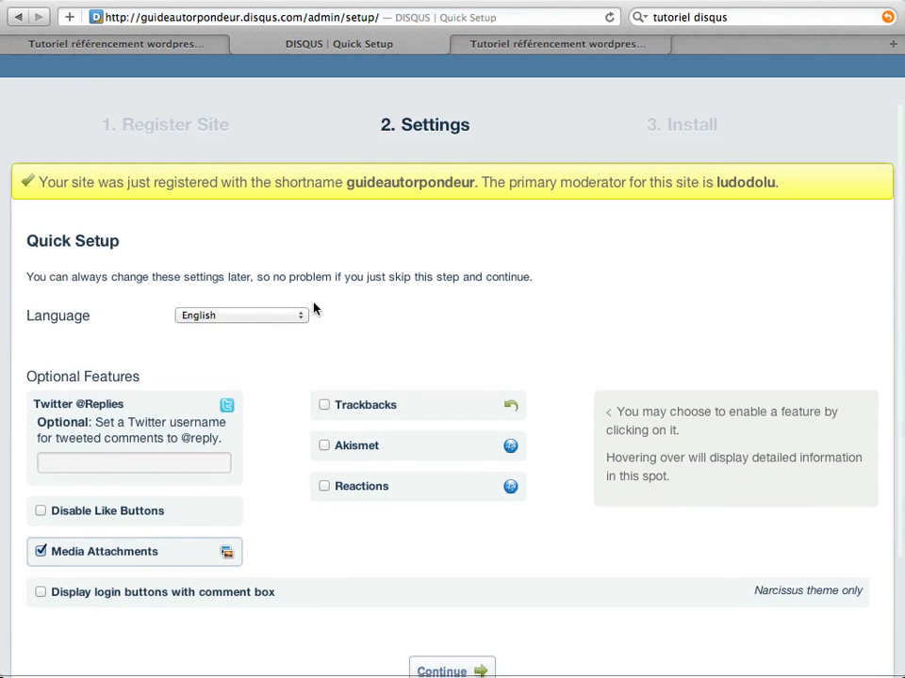
click(292, 317)
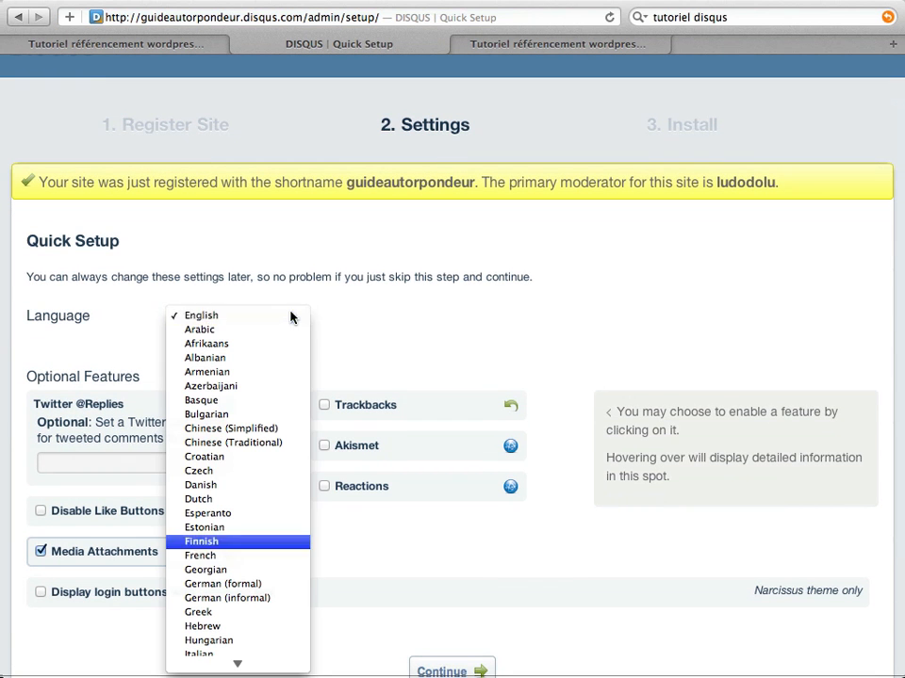
click(244, 555)
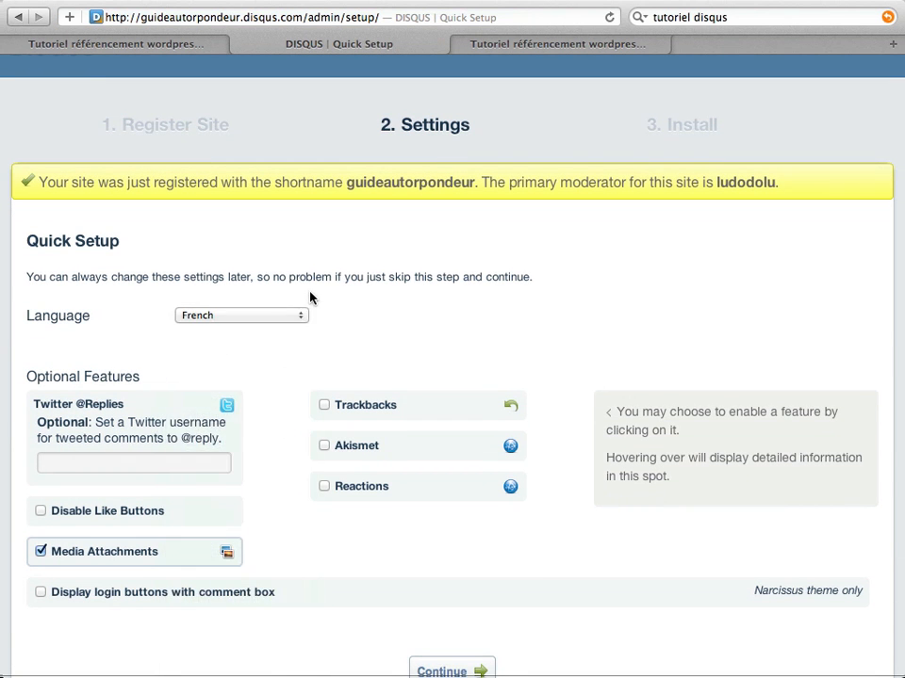
scroll(309, 298, down, 3)
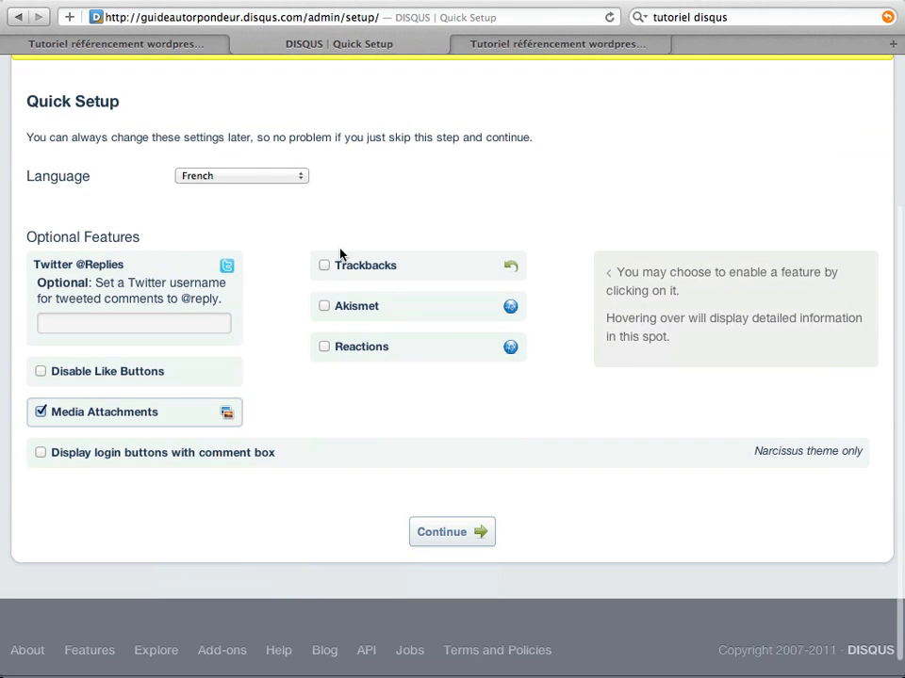
click(324, 267)
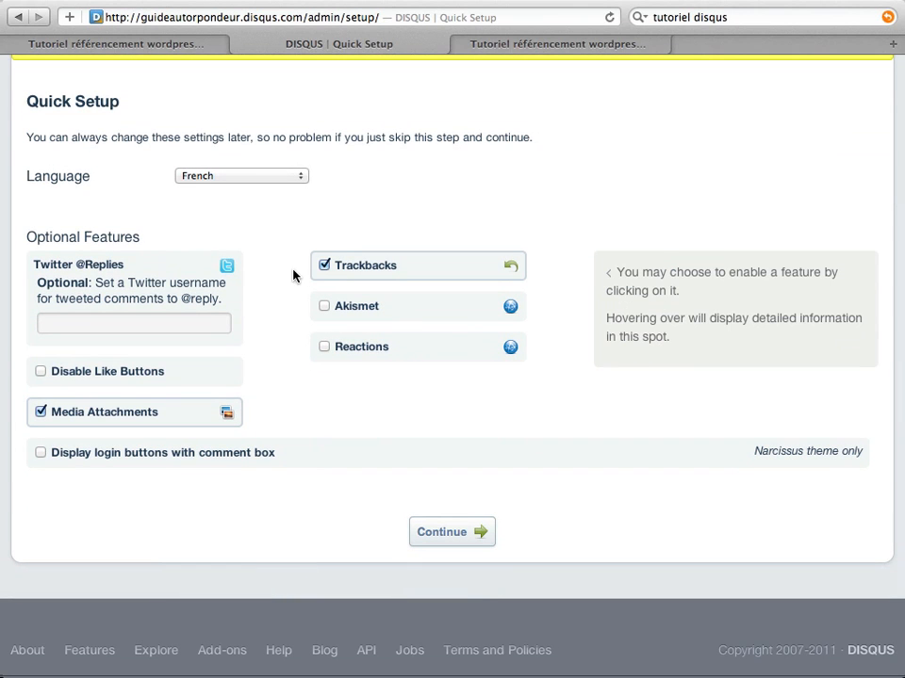
click(41, 373)
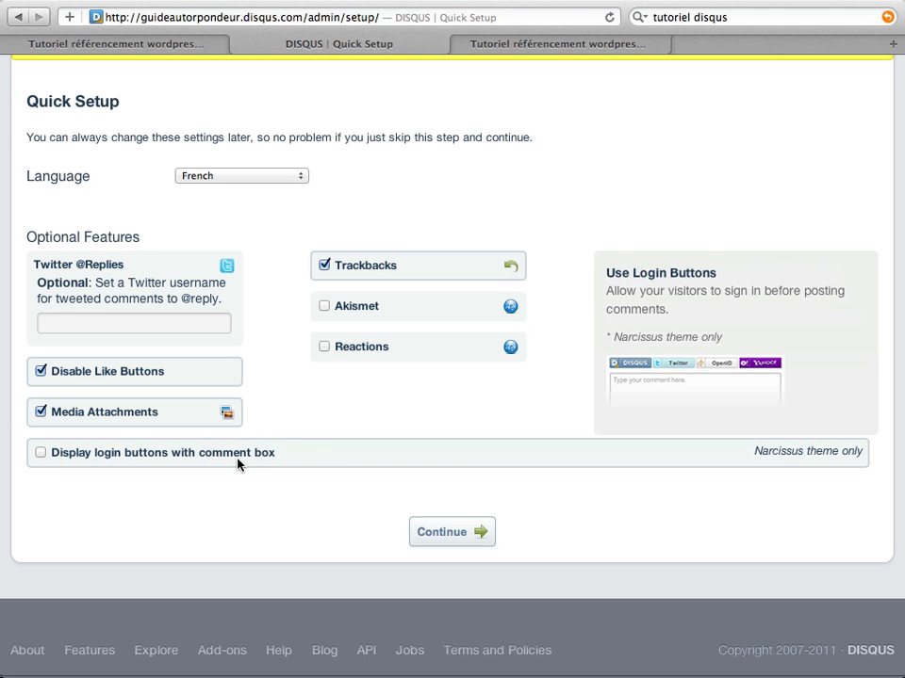
- Show login buttons with the comment box for Facebook, OpenID, Twitter and Google, then continue
click(41, 454)
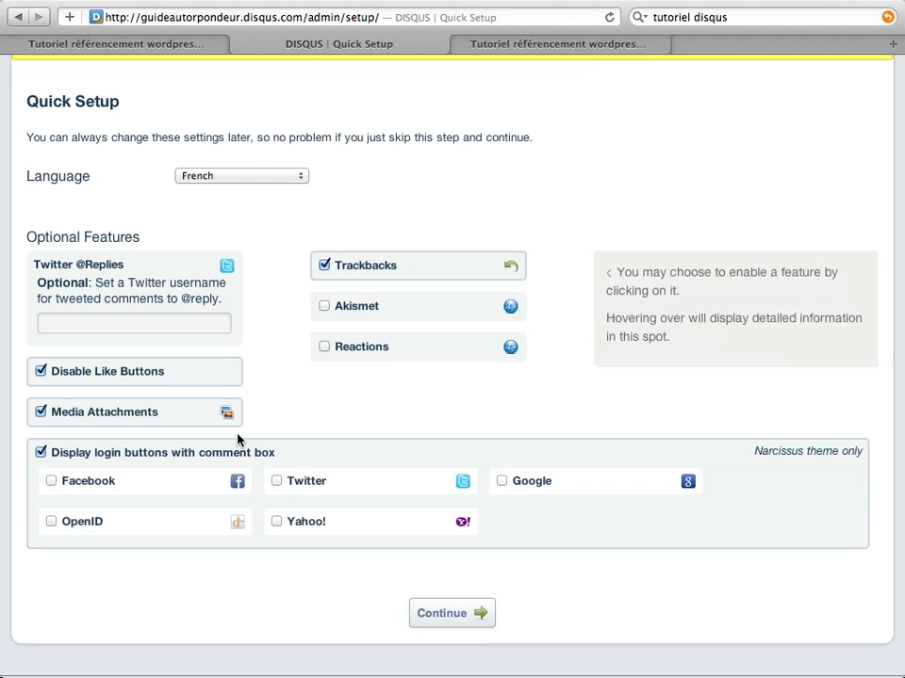
scroll(238, 434, down, 1)
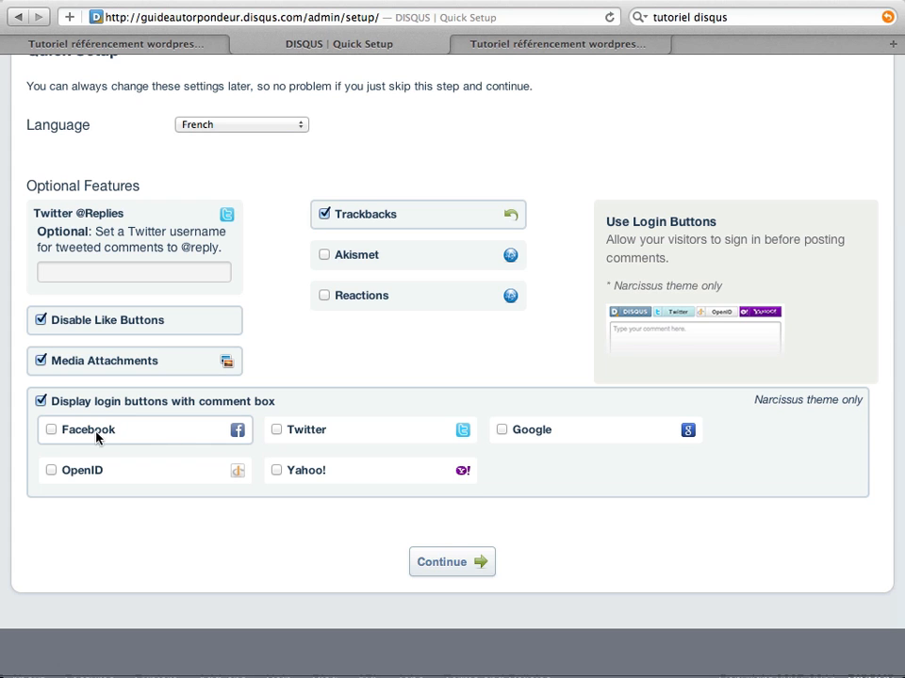
click(50, 431)
click(50, 469)
click(276, 429)
click(501, 429)
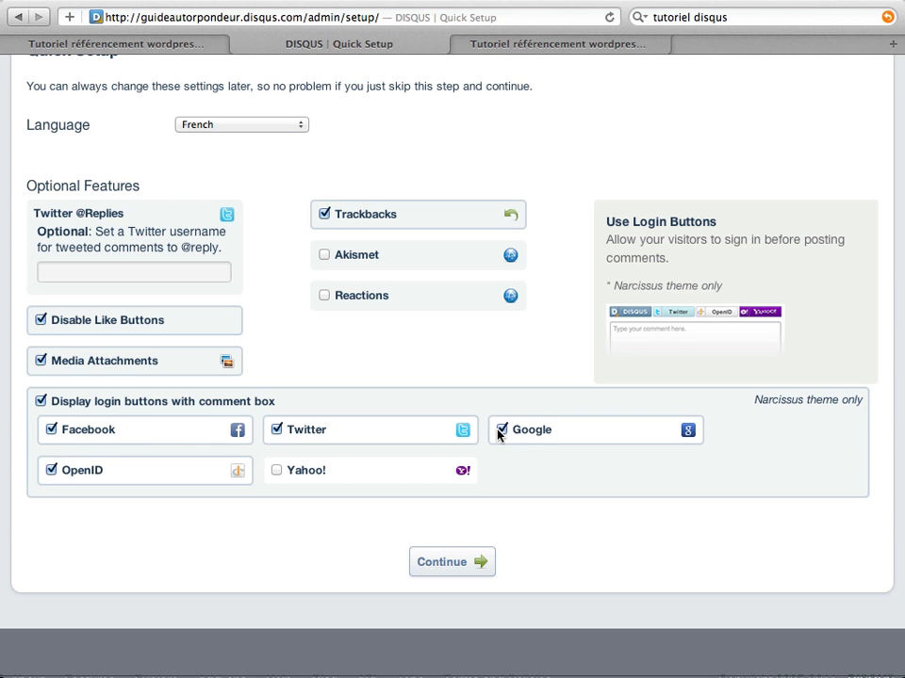
click(465, 568)
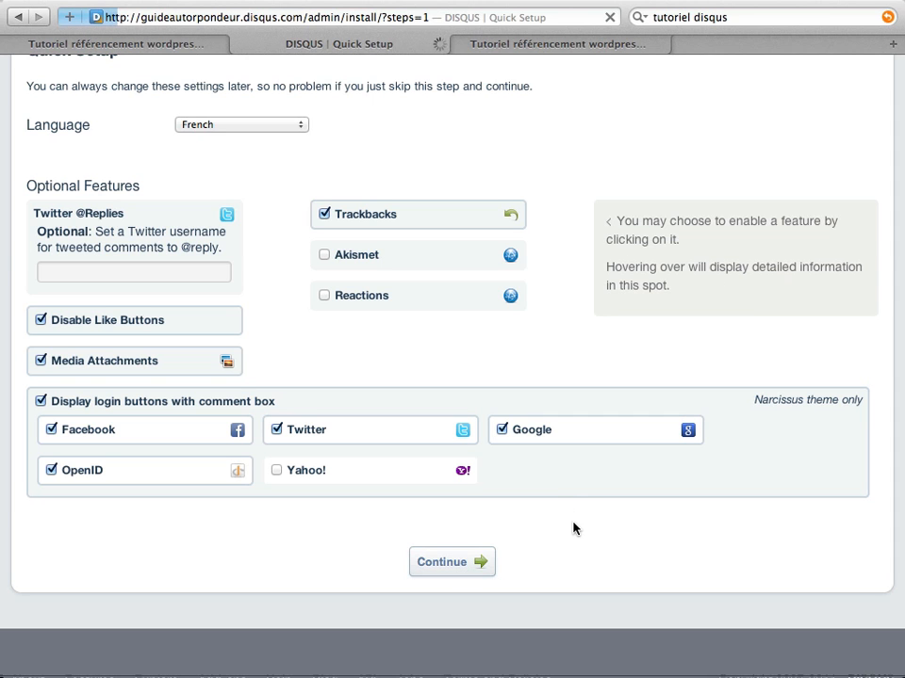
- Open the WordPress self-hosted install instructions and copy the plugin name 'Disqus Comment System'
scroll(397, 392, down, 3)
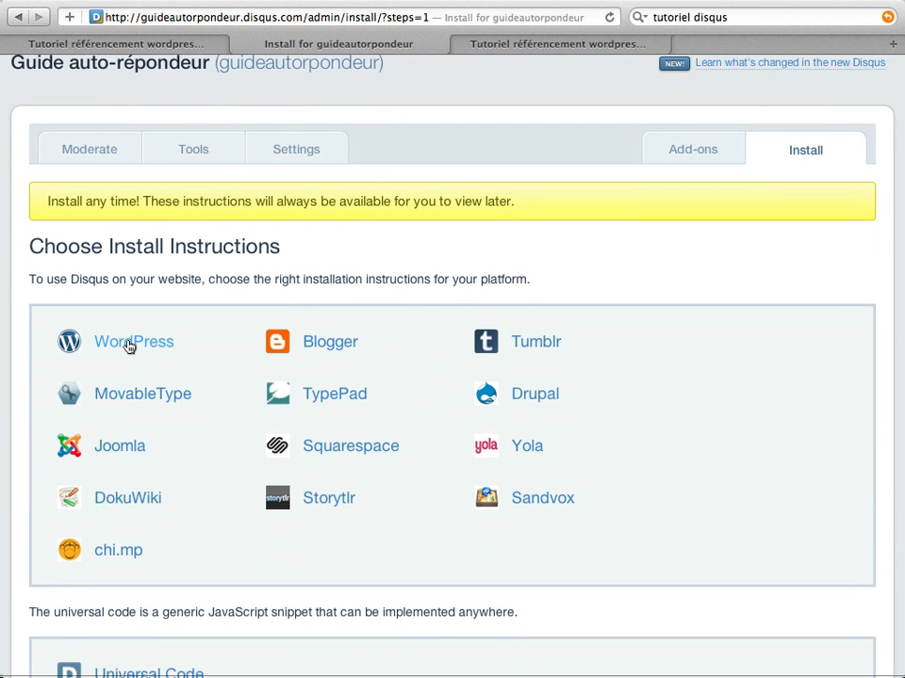
click(129, 347)
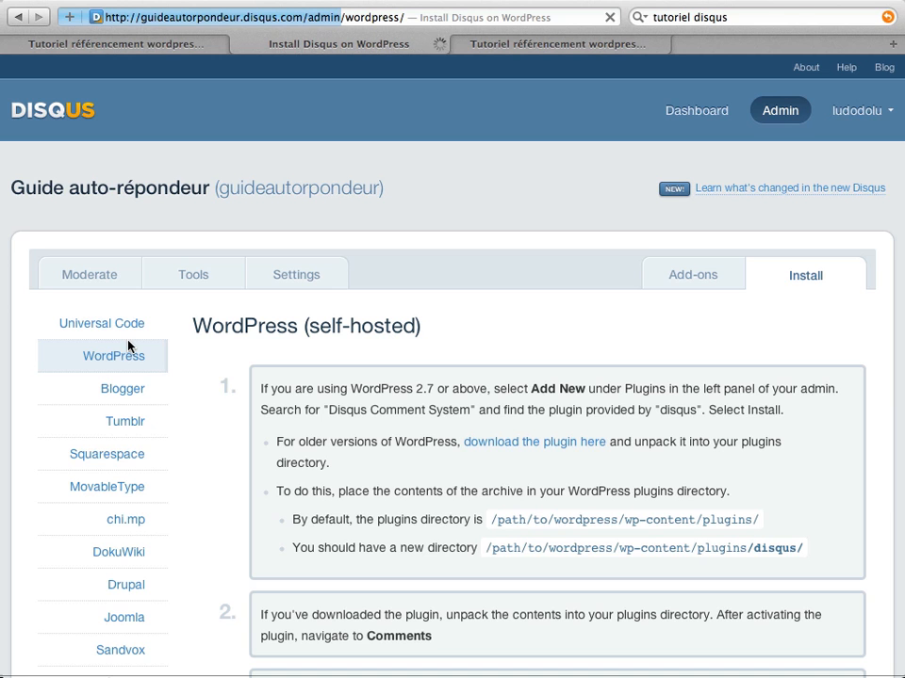
scroll(565, 387, down, 2)
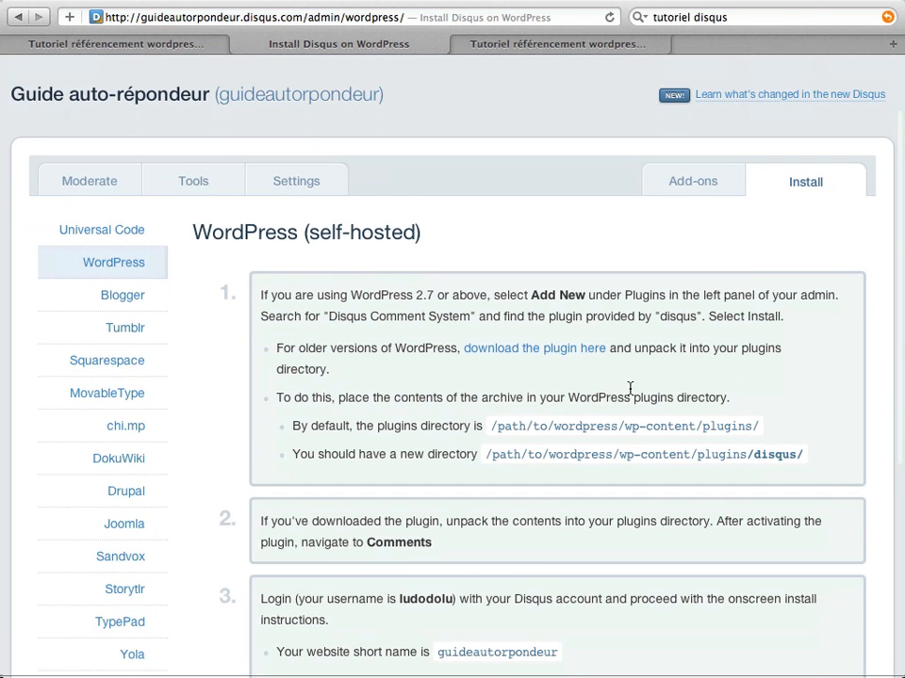
scroll(629, 387, down, 1)
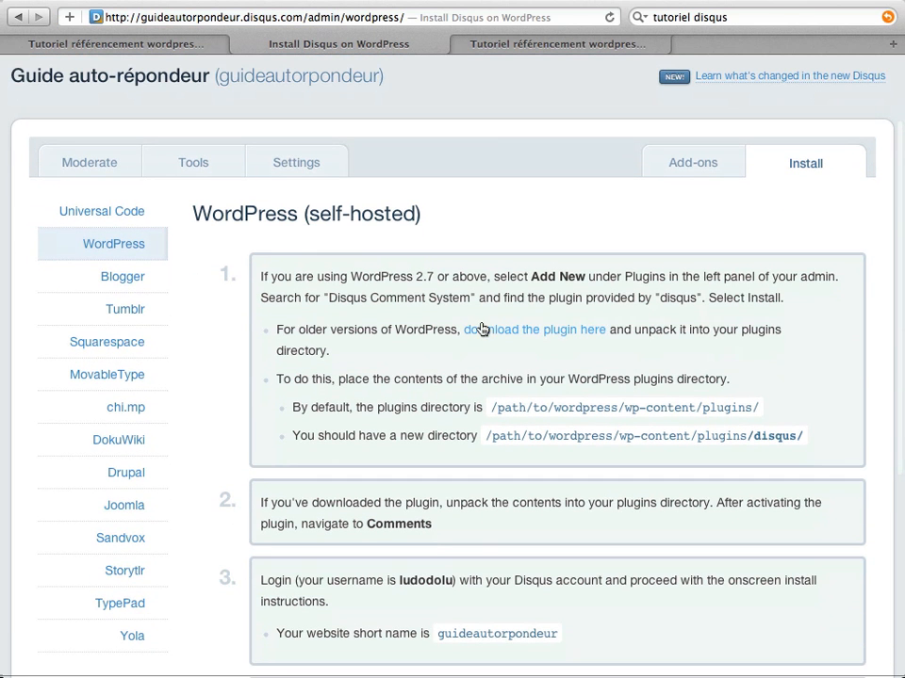
drag(329, 298, 468, 299)
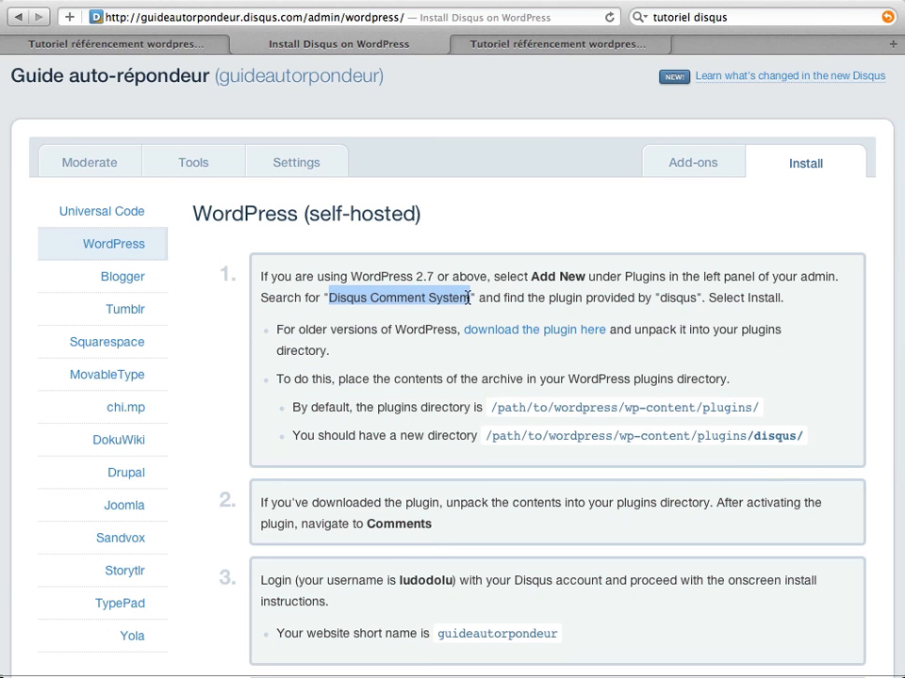
click(547, 43)
- Load the autorepondeurs.fr wp-admin and go to the Extensions > Ajouter plugin page
click(288, 17)
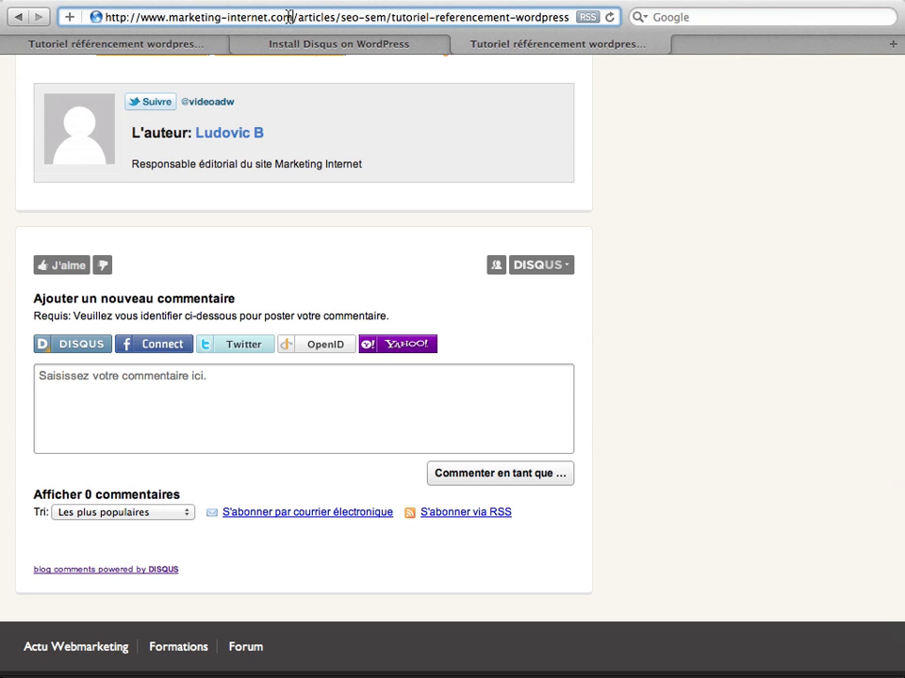
triple_click(288, 17)
text(auto)
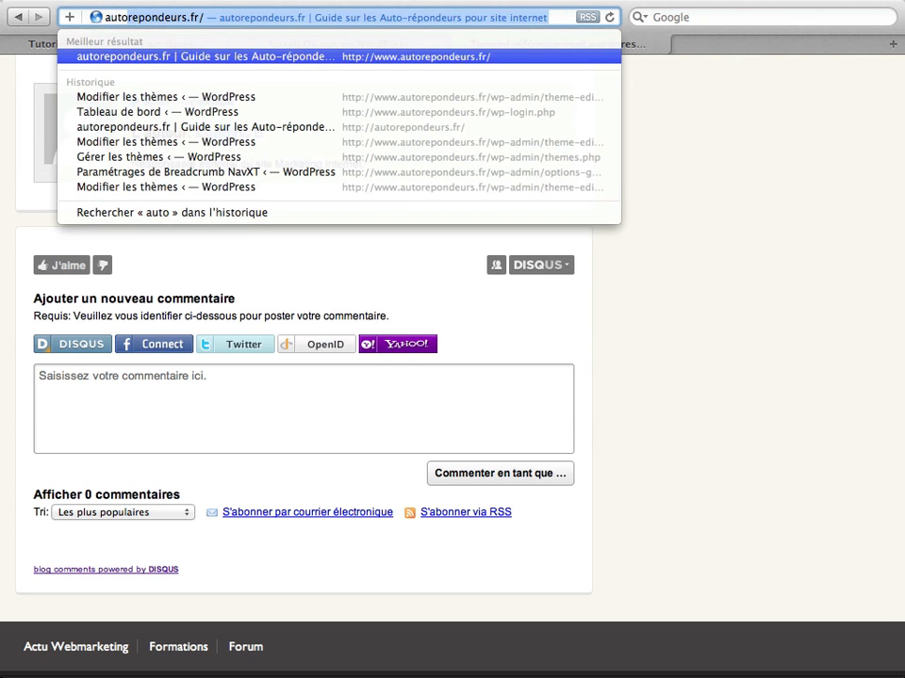
key(Return)
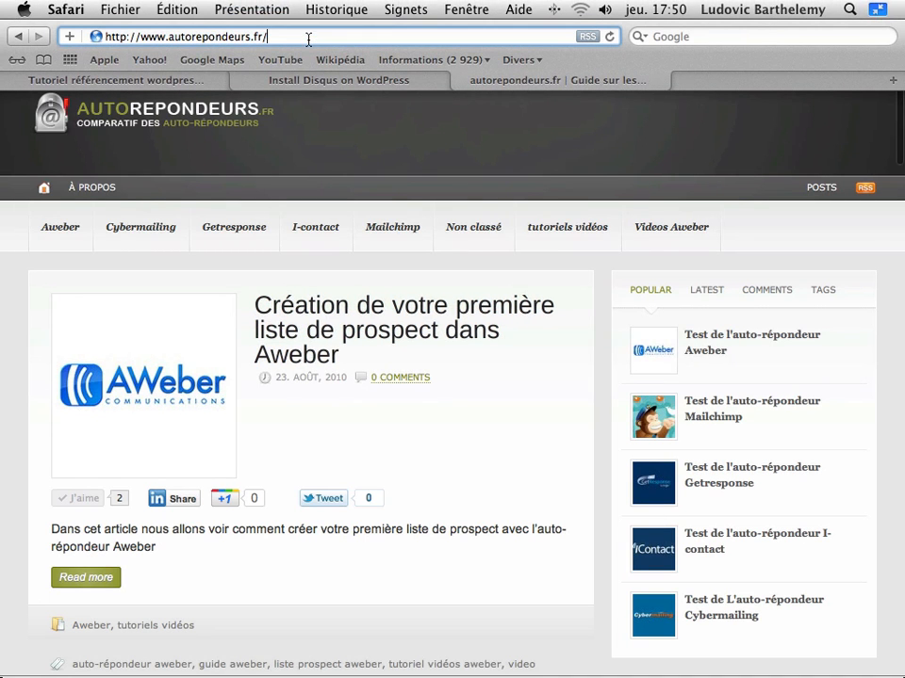
text(w)
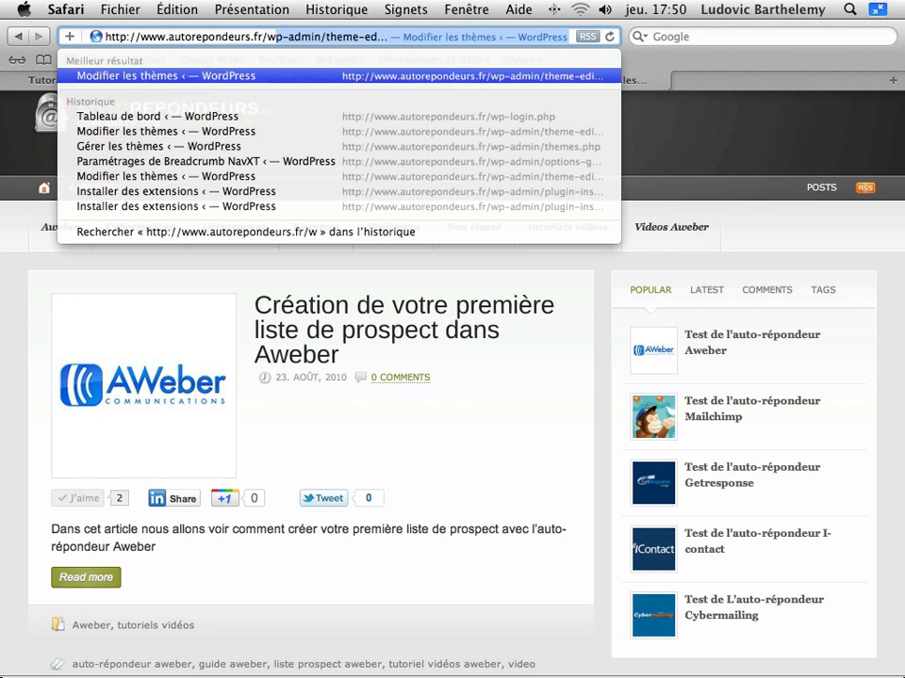
key(Return)
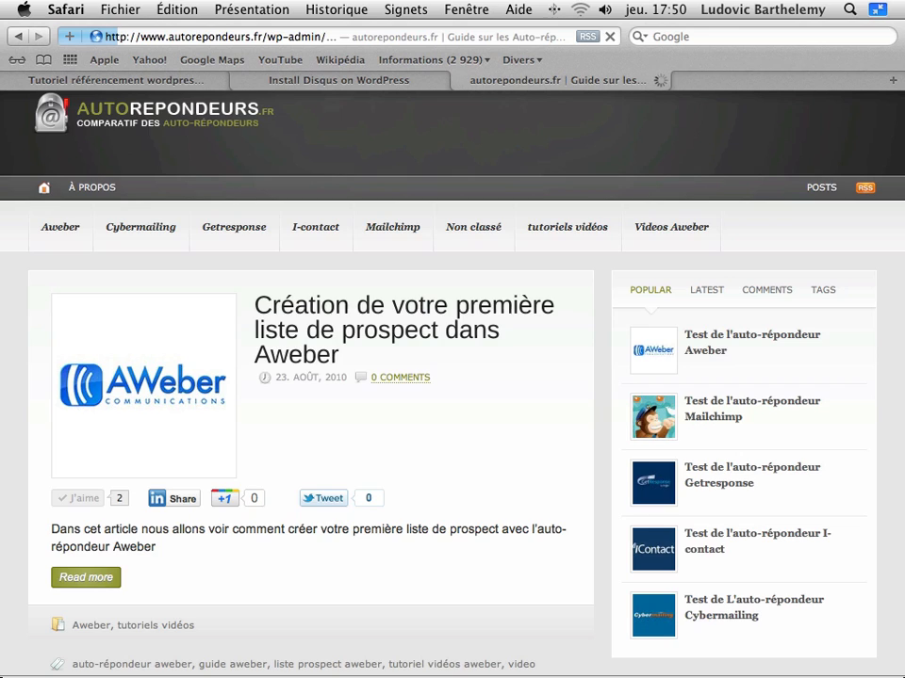
scroll(89, 314, down, 5)
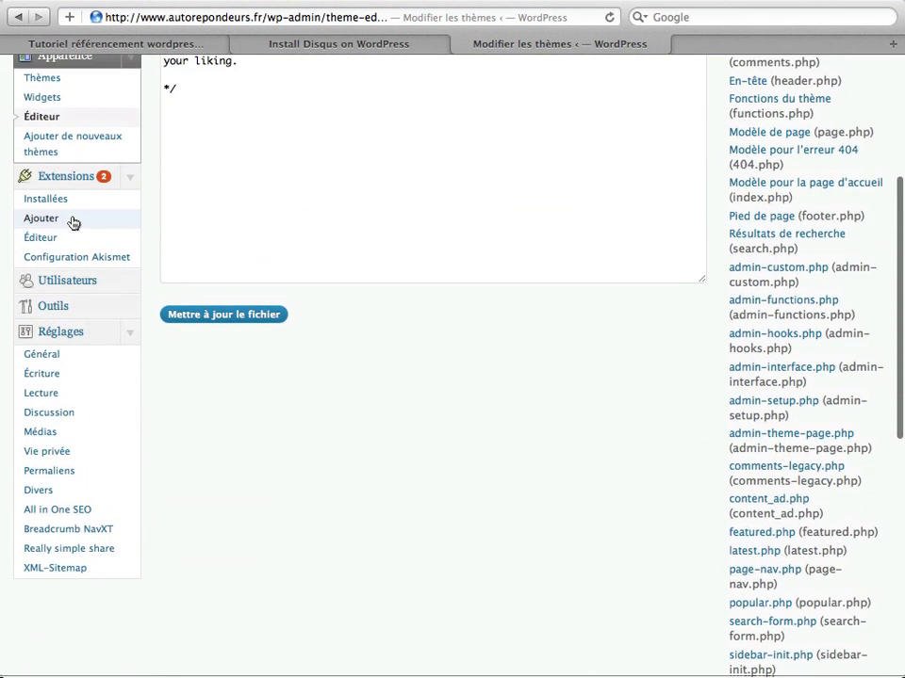
click(48, 221)
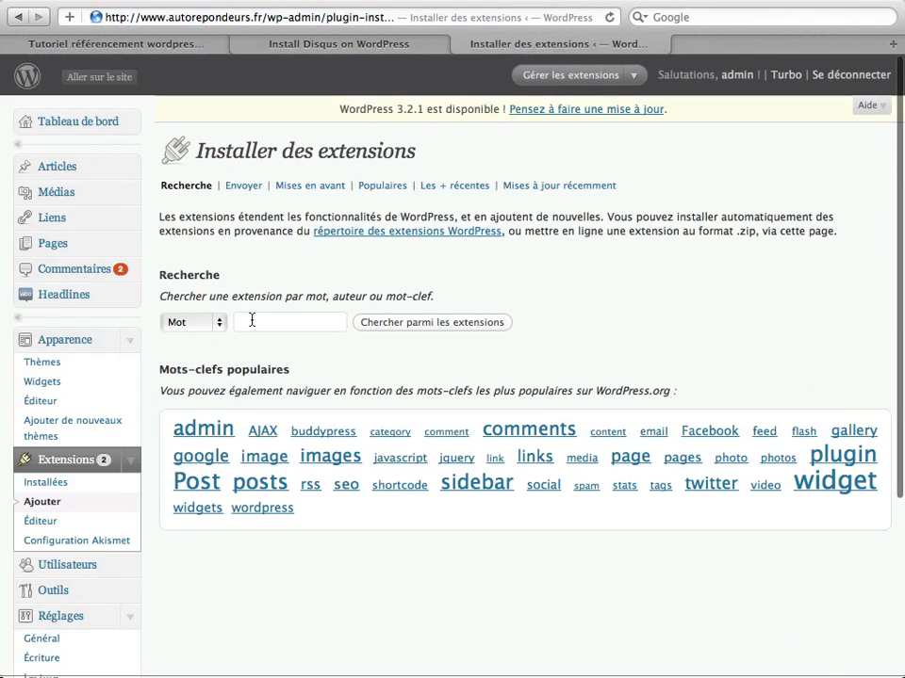
- Search for 'Disqus Comment System', then install and activate version 2.66
click(262, 321)
key(super+v)
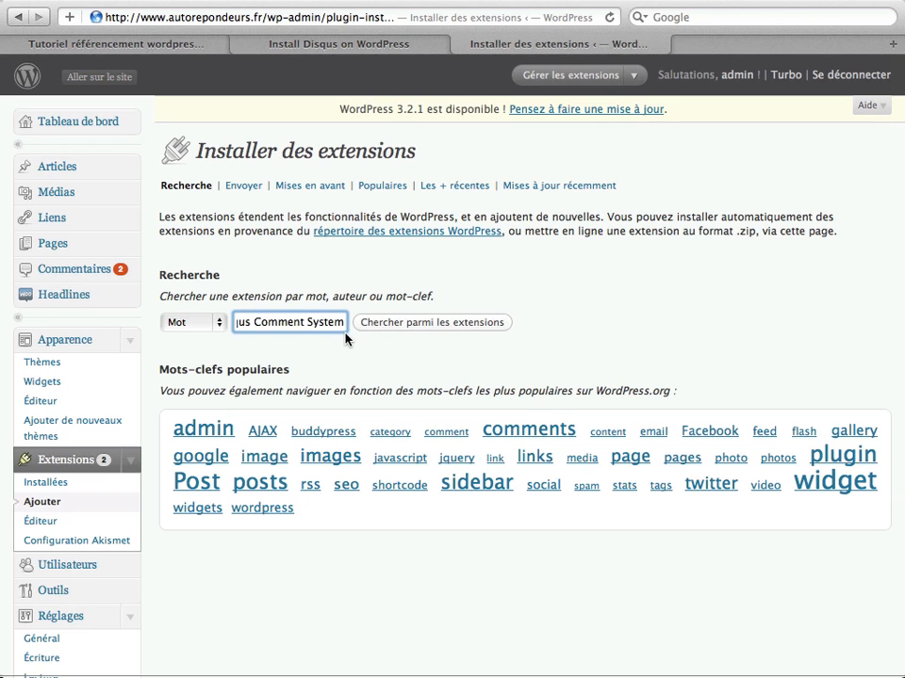
click(423, 322)
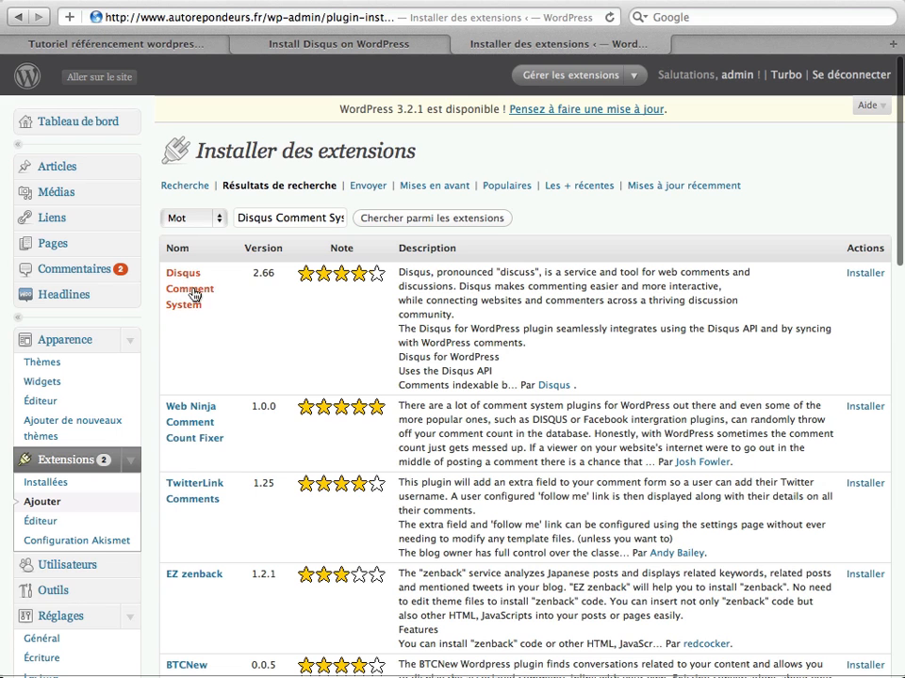
click(864, 273)
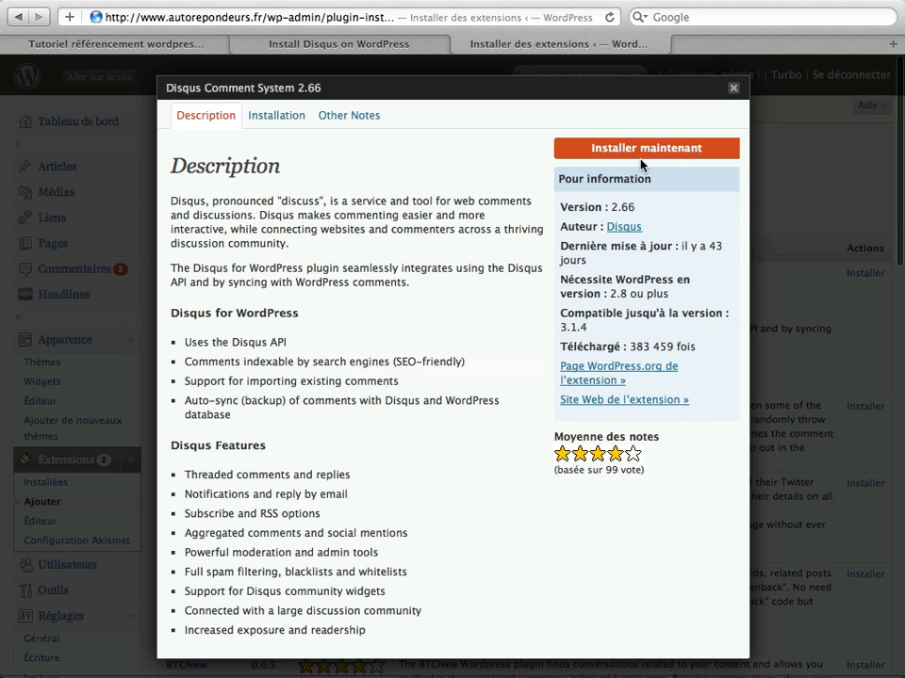
click(649, 152)
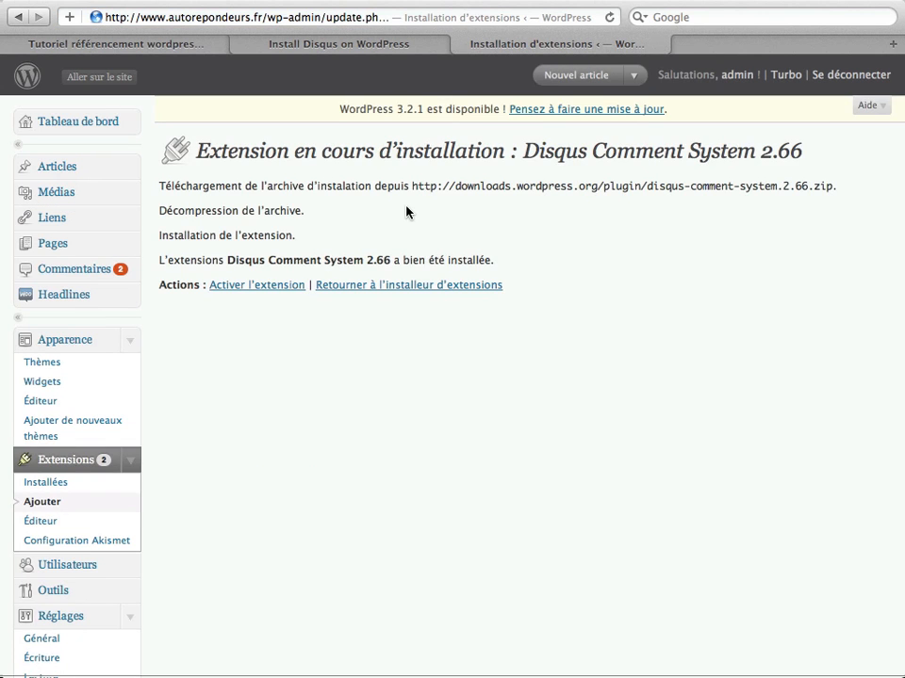
click(262, 294)
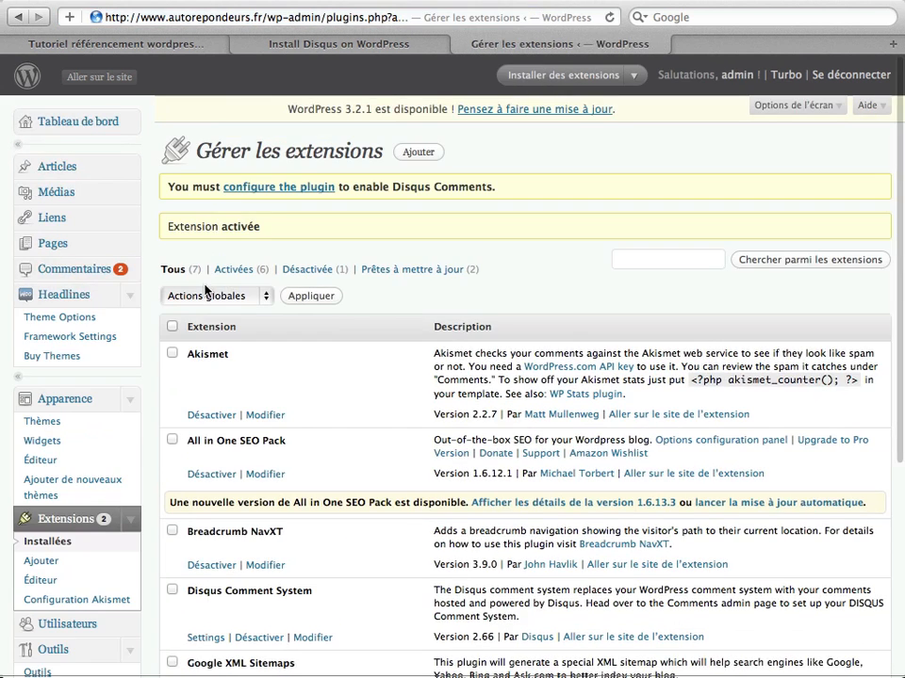
click(297, 190)
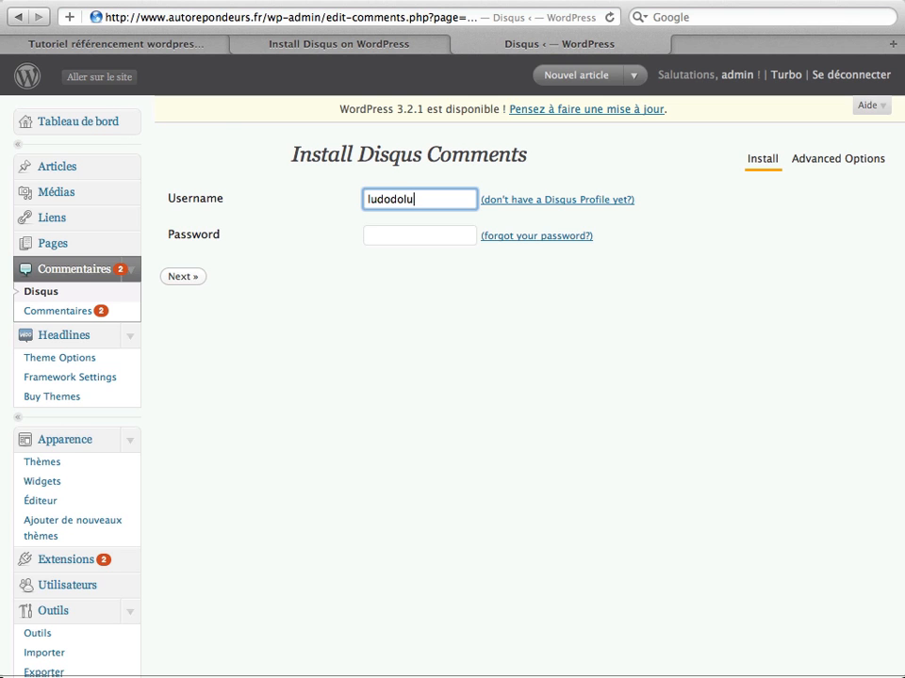
- Log in with the Disqus account credentials and link the blog to the Guide auto-répondeur site
key(Tab)
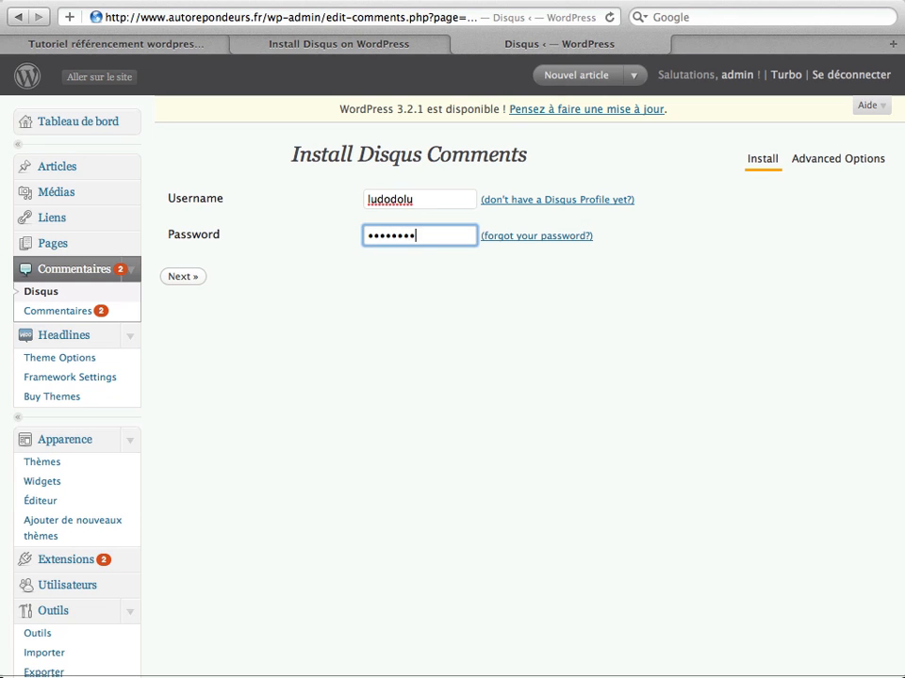
click(188, 280)
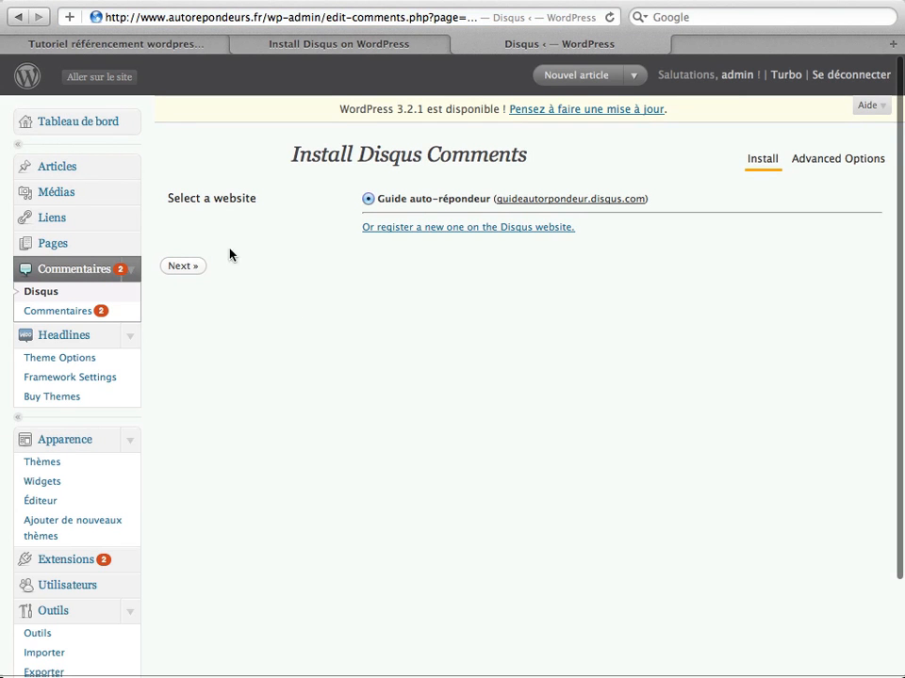
click(192, 269)
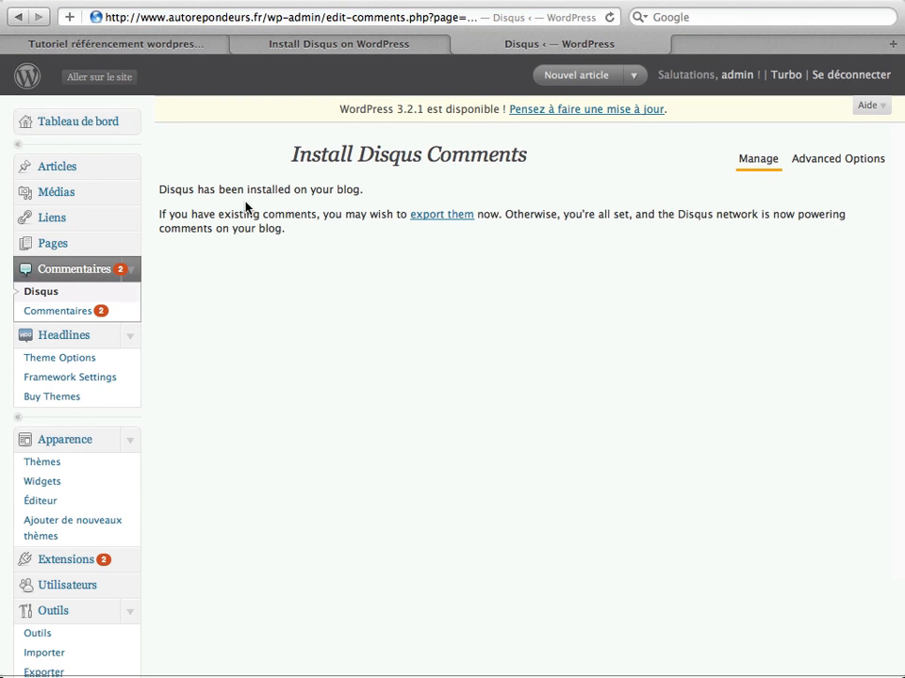
- Export the blog's existing WordPress comments to Disqus for import
click(443, 215)
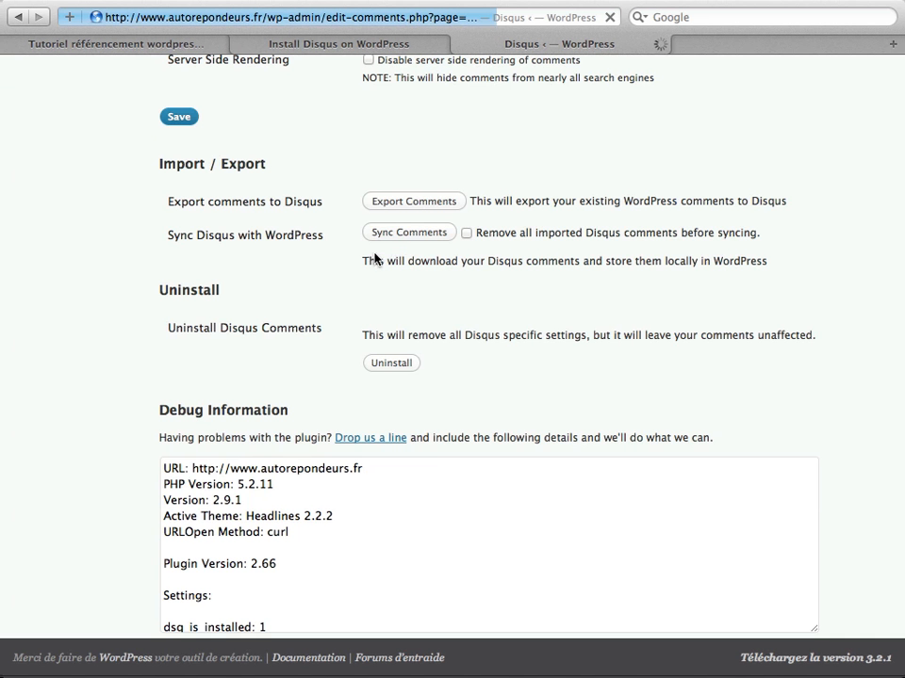
click(410, 208)
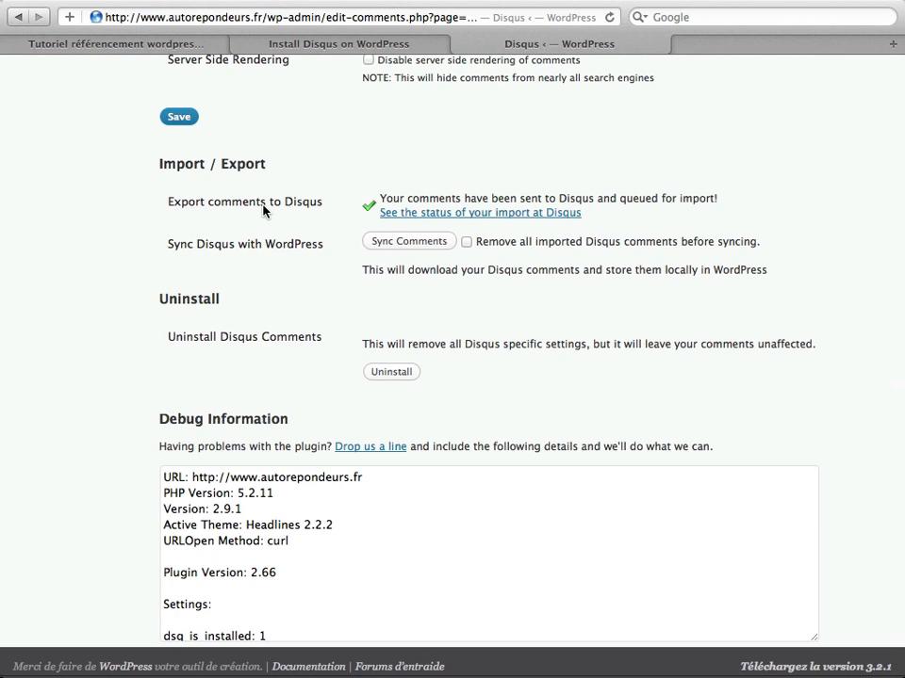
scroll(268, 232, down, 1)
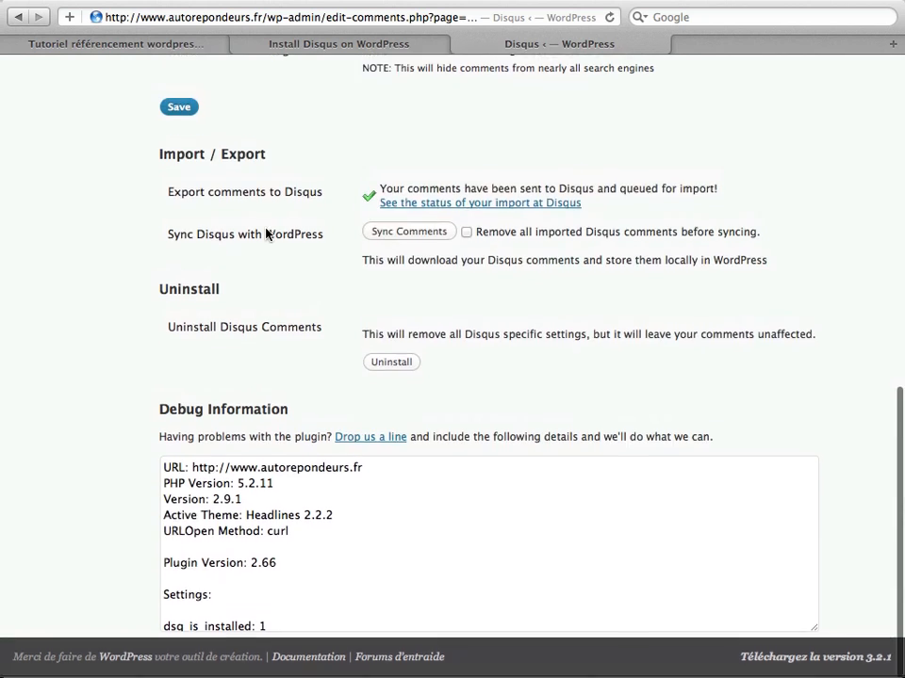
scroll(265, 235, up, 5)
scroll(265, 235, up, 7)
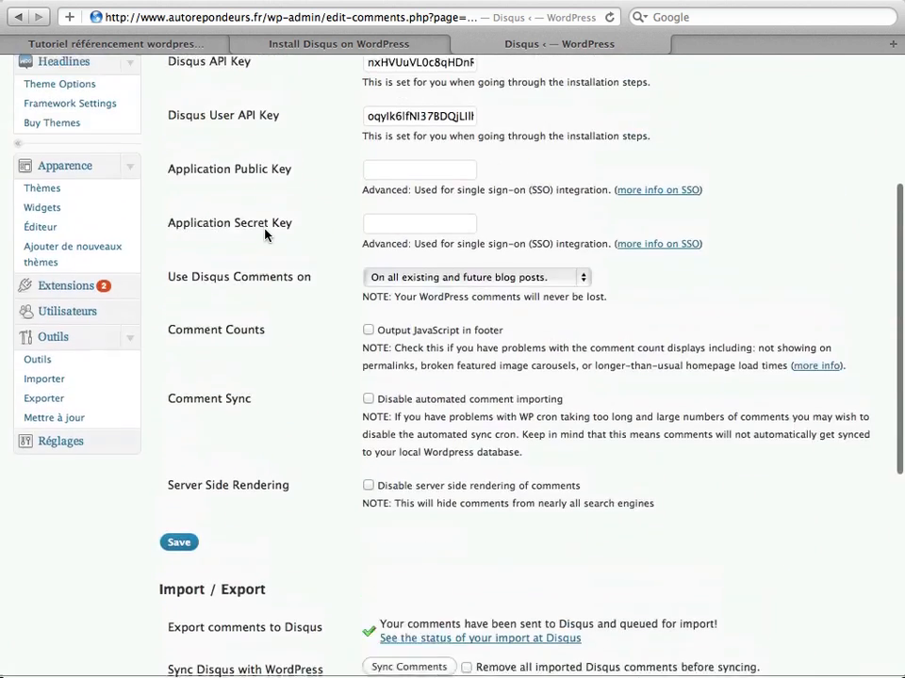
scroll(263, 234, up, 4)
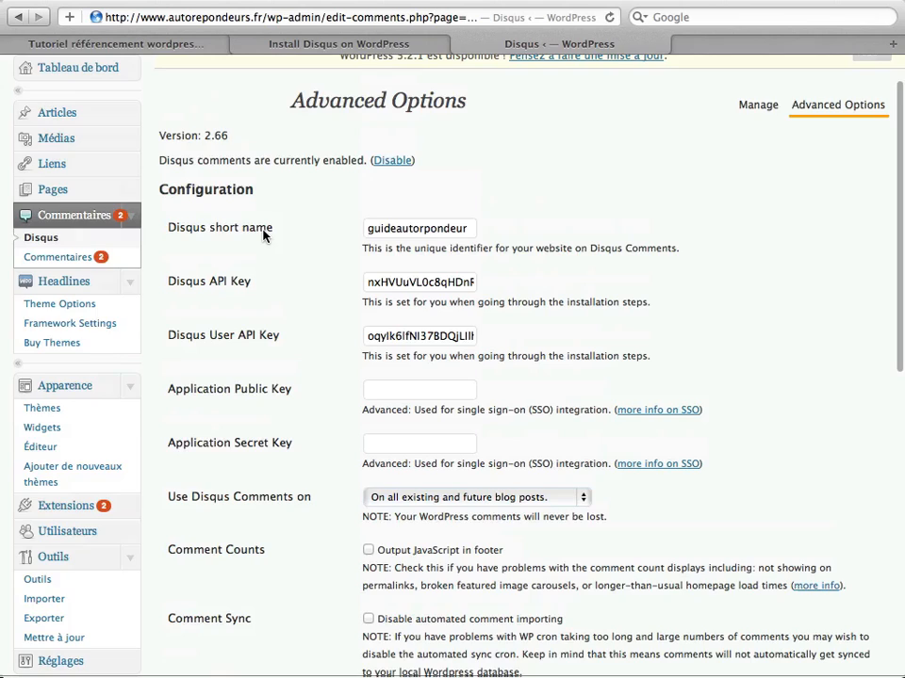
drag(267, 18, 600, 18)
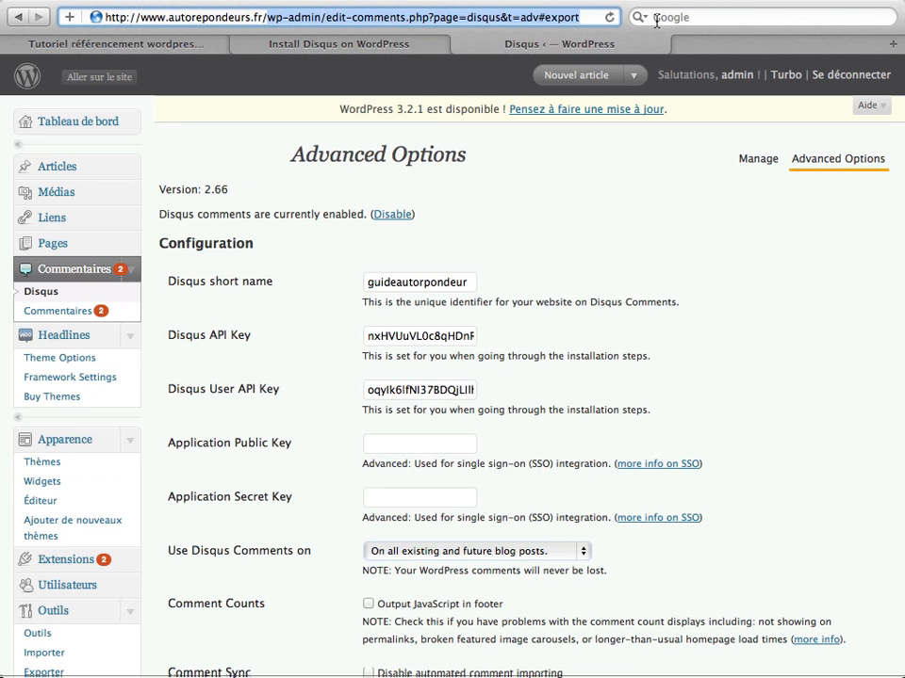
key(BackSpace)
key(Return)
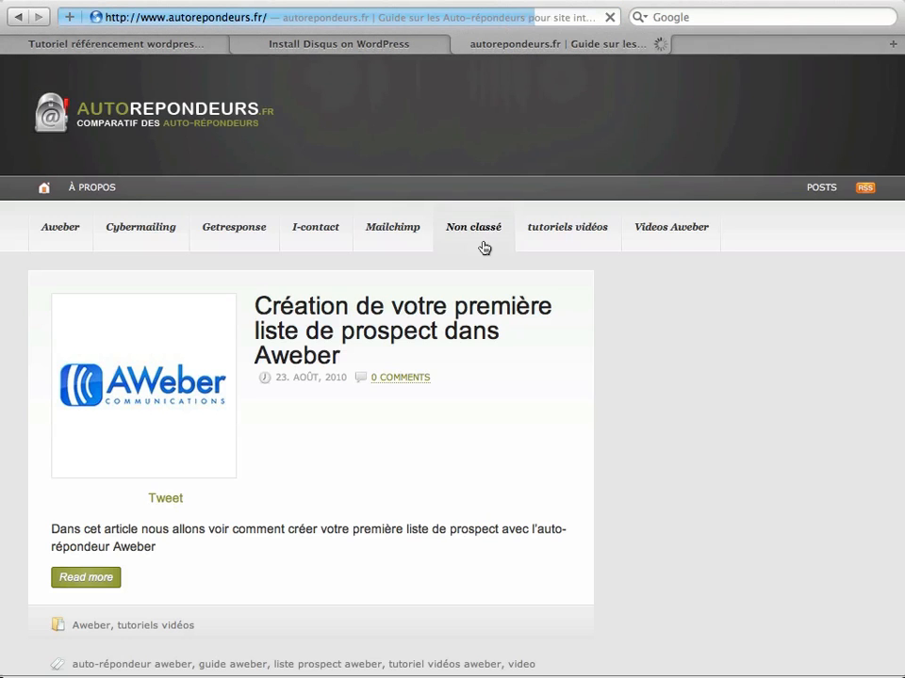
- Open the 'Comment copier un message entre 2 listes dans Aweber' article and scroll to its Disqus comments (0 comments)
scroll(473, 246, down, 3)
scroll(471, 244, down, 3)
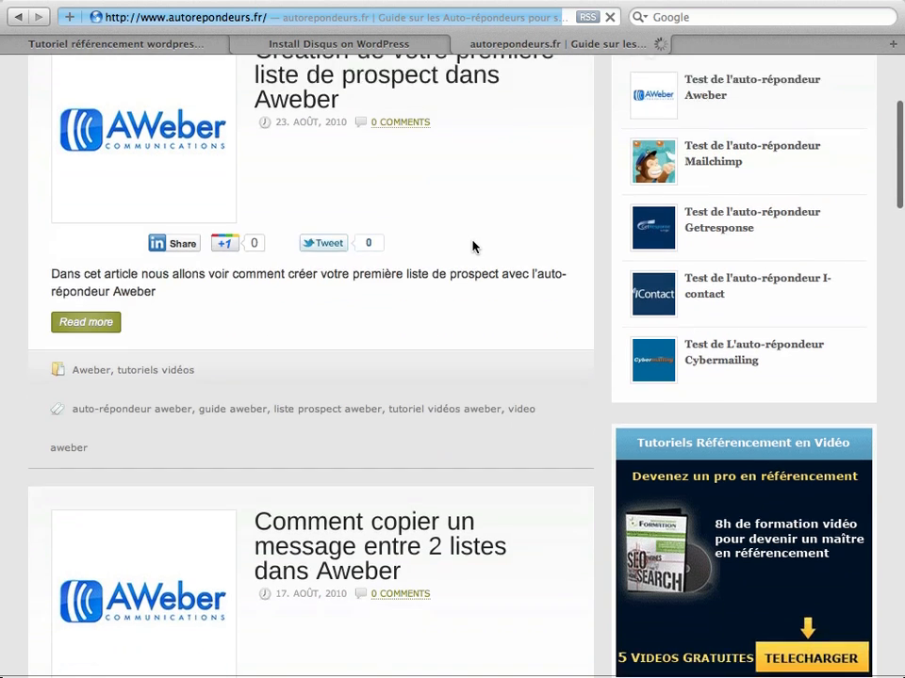
scroll(470, 244, down, 2)
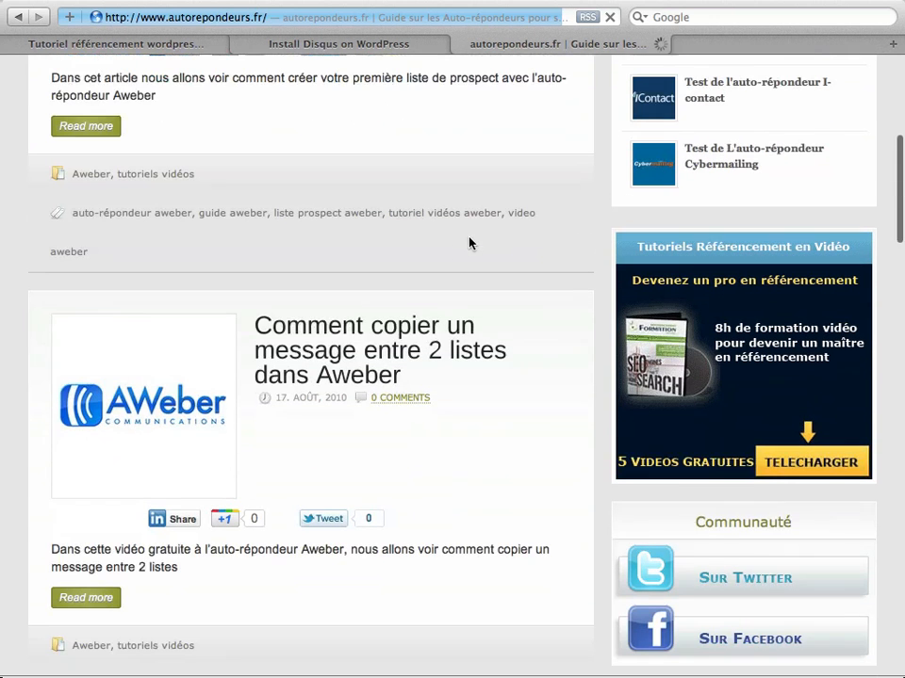
click(322, 349)
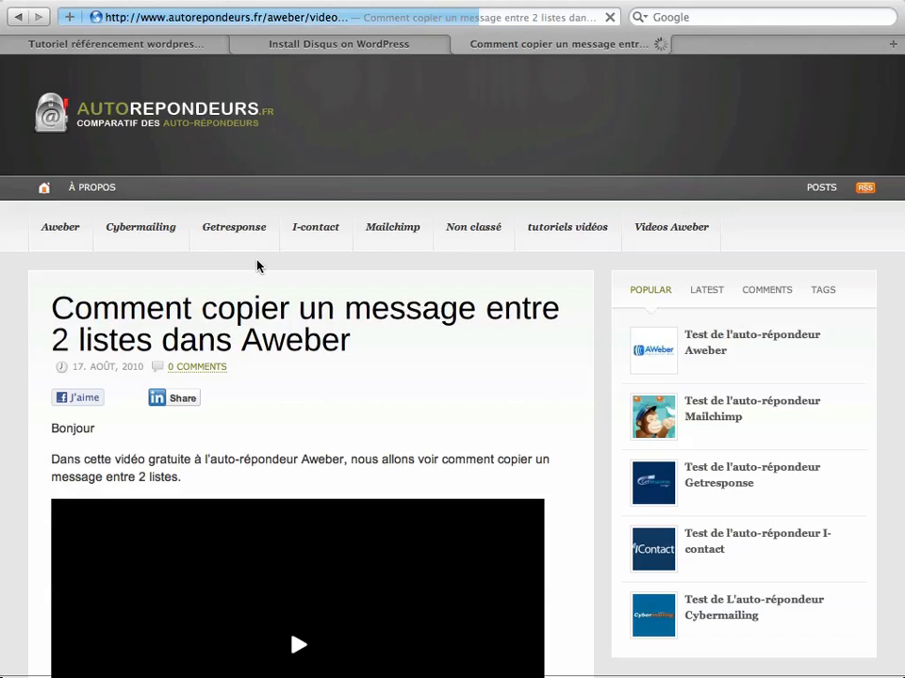
scroll(257, 264, down, 8)
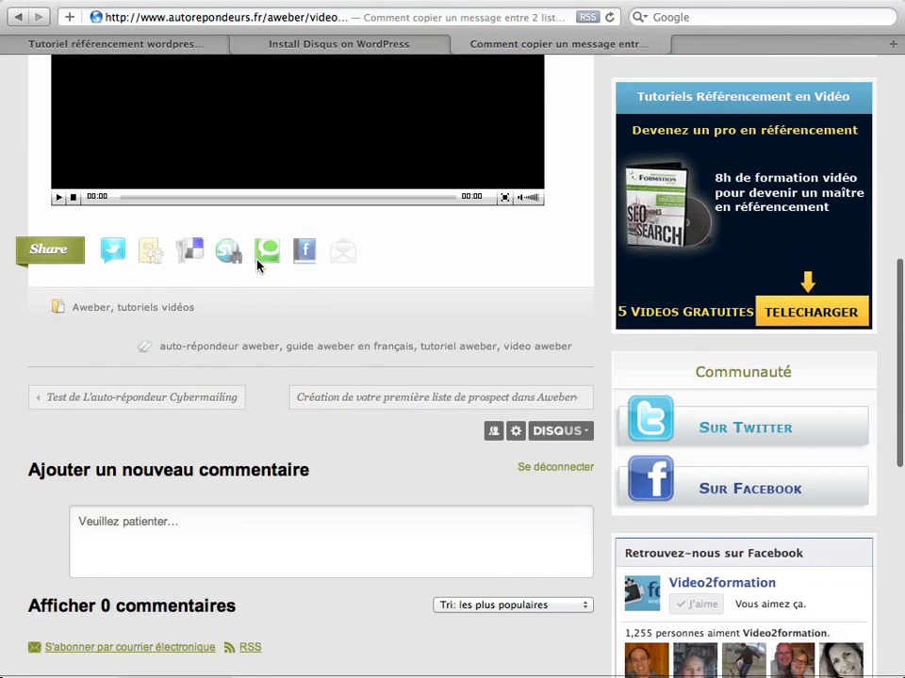
scroll(257, 265, down, 2)
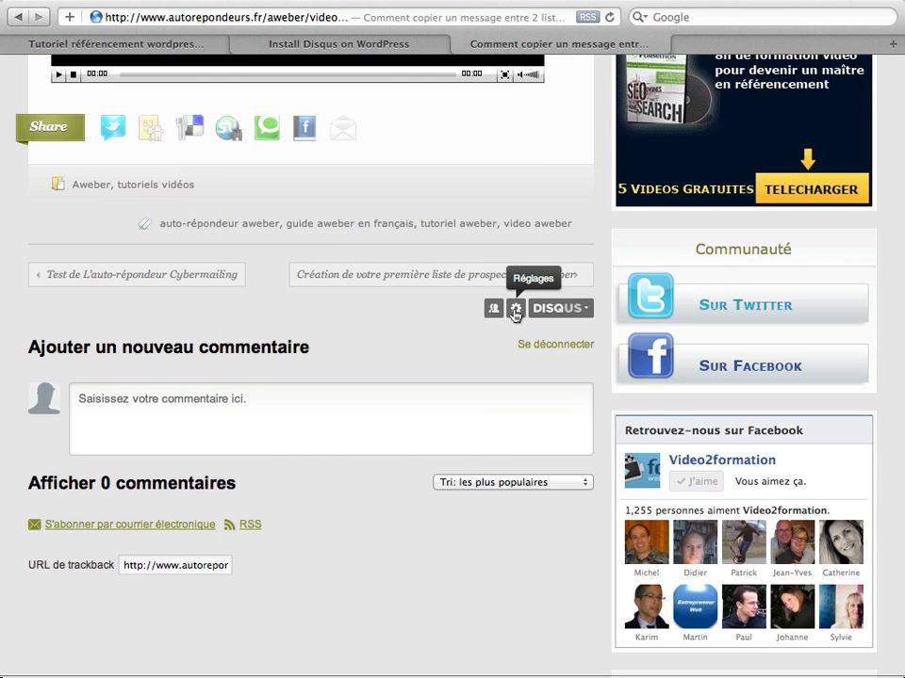
- Check the thread's moderation settings and Community Box, then go to DISQUS > Tableau de bord
click(515, 311)
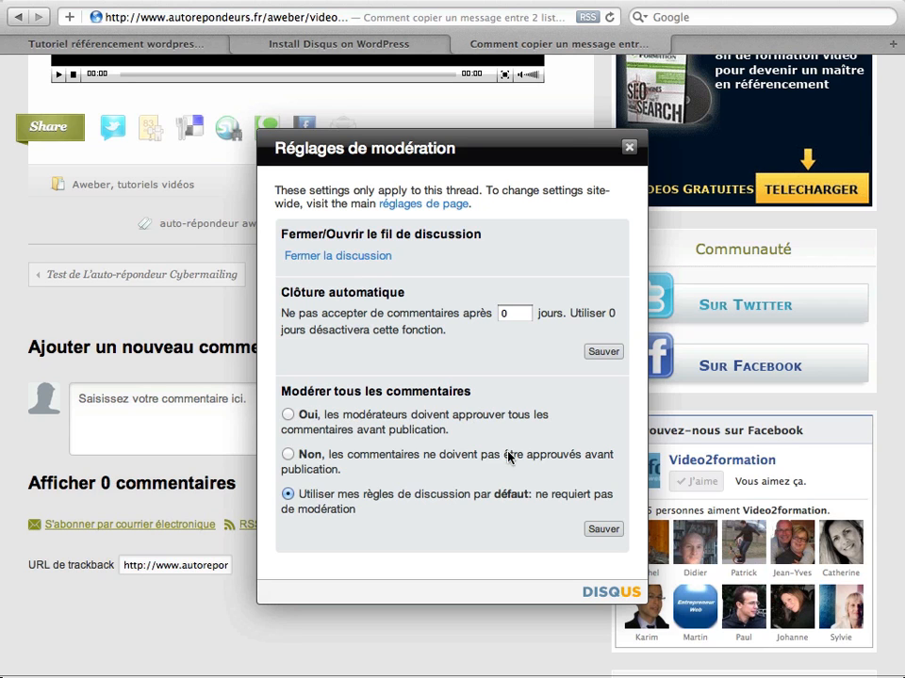
click(627, 151)
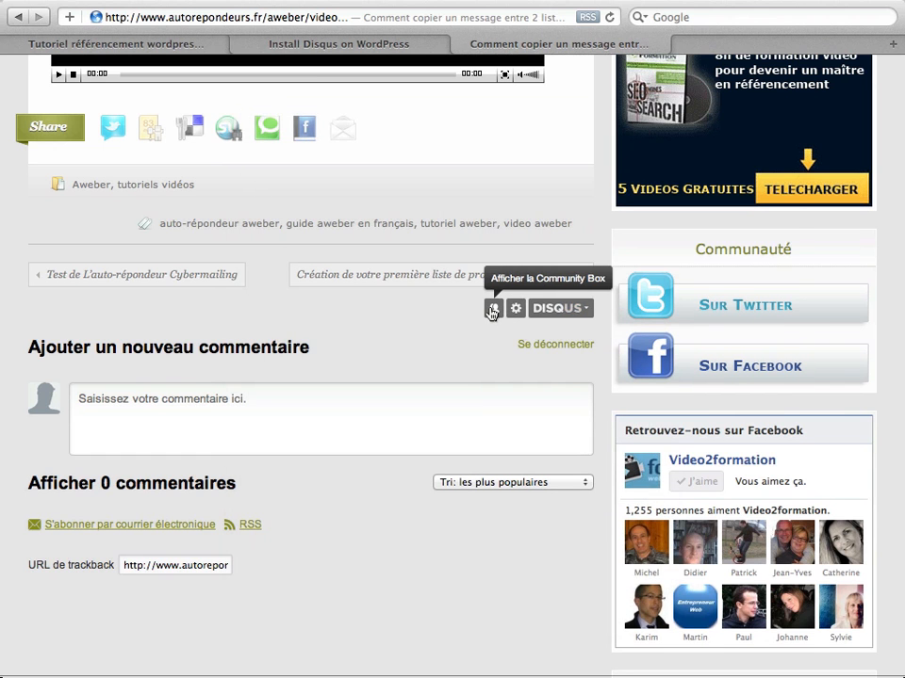
click(492, 310)
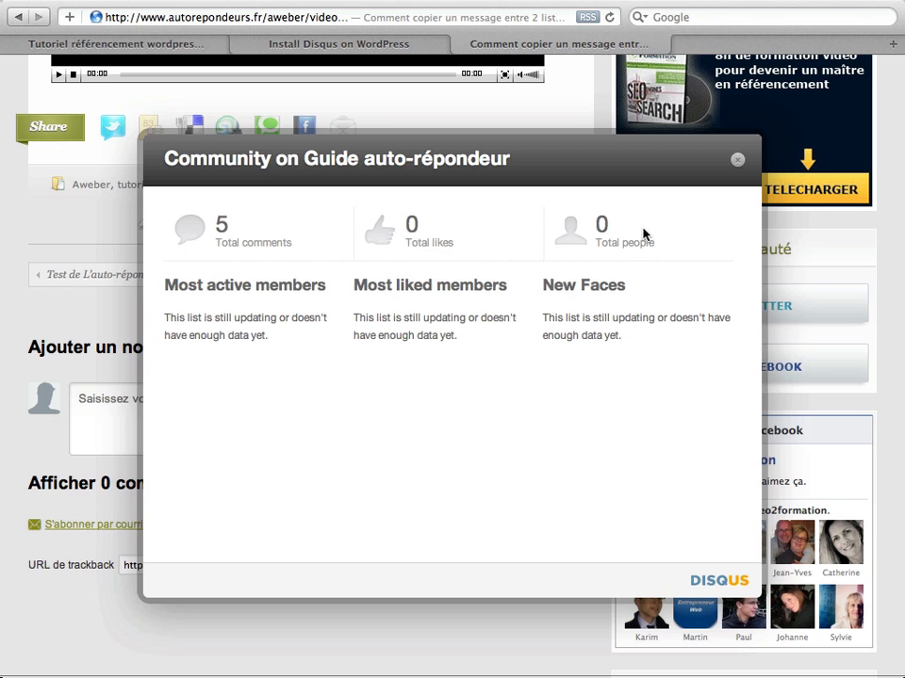
click(740, 162)
click(571, 308)
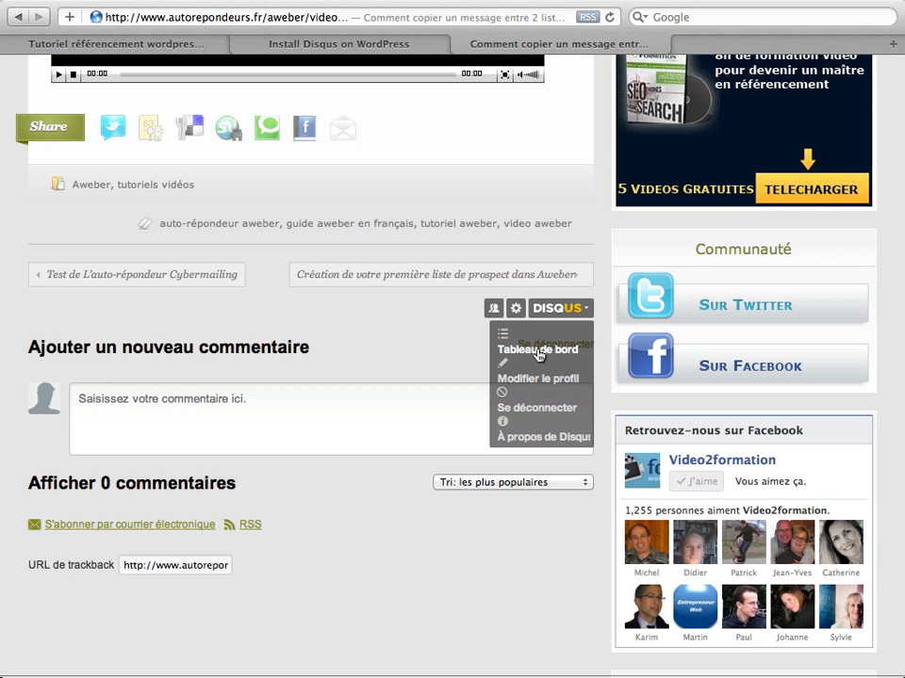
click(538, 352)
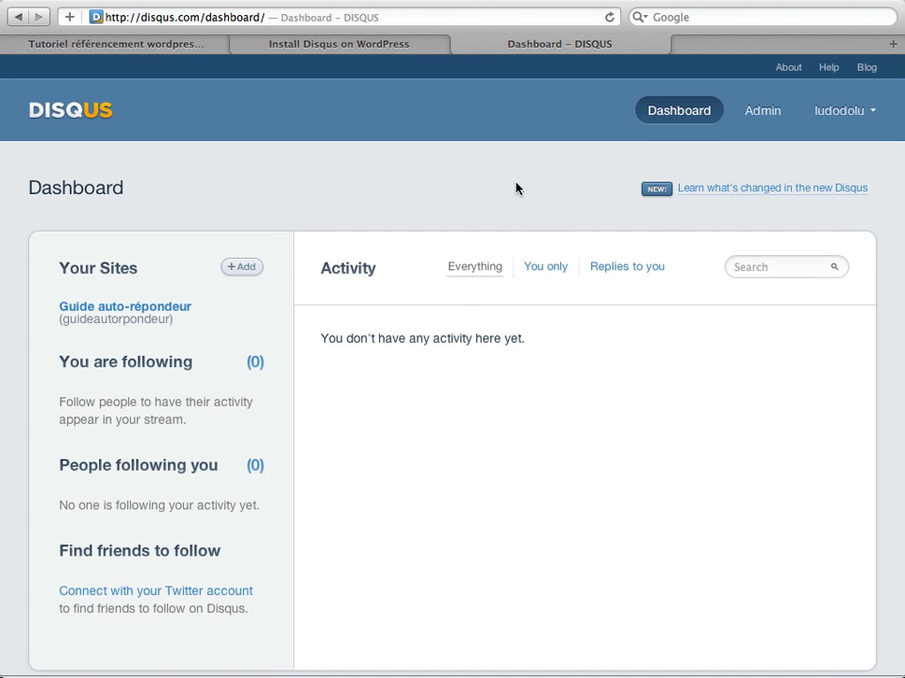
- Review Guide auto-répondeur on the Disqus dashboard, then return to the marketing-internet.com permalinks tutorial
scroll(512, 214, down, 1)
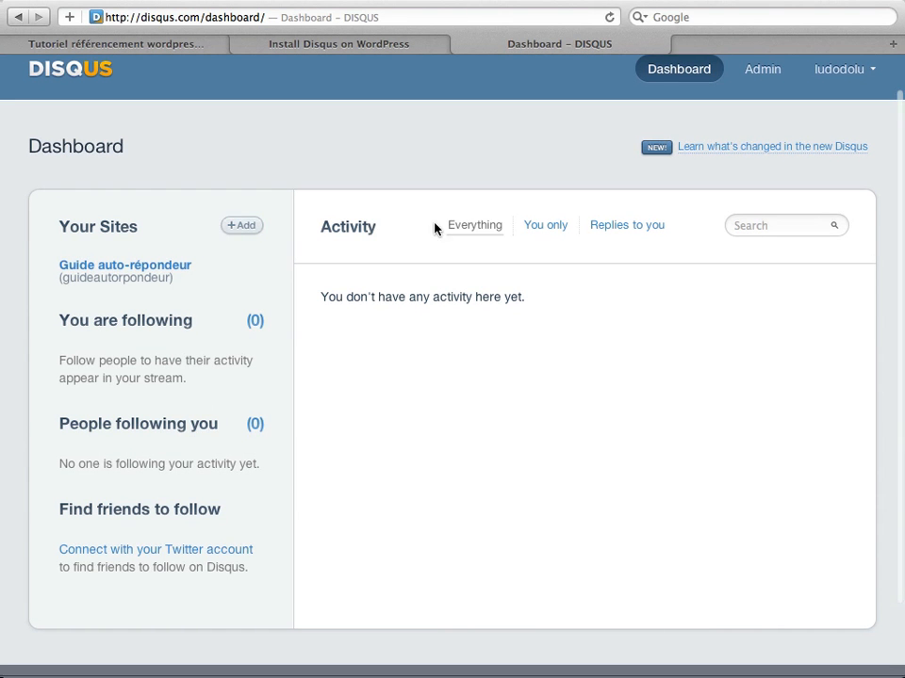
scroll(417, 235, up, 1)
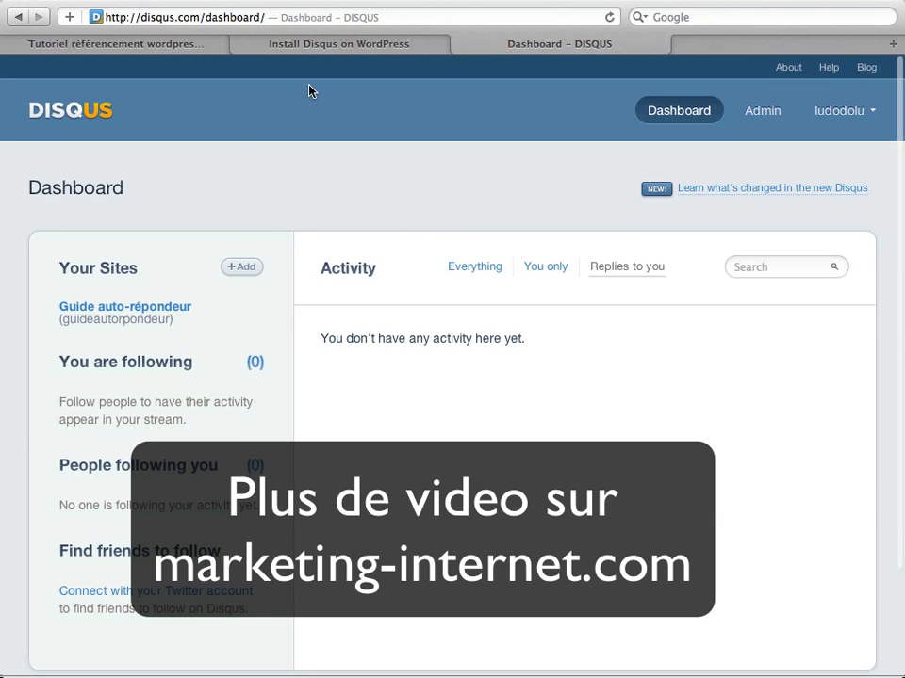
click(143, 43)
mouse_move(222, 189)
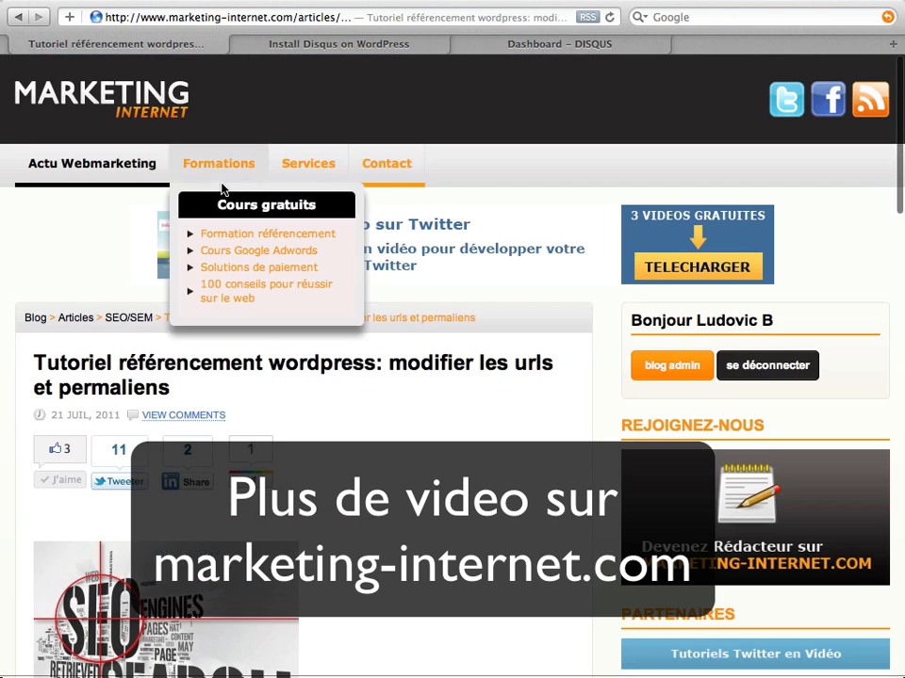